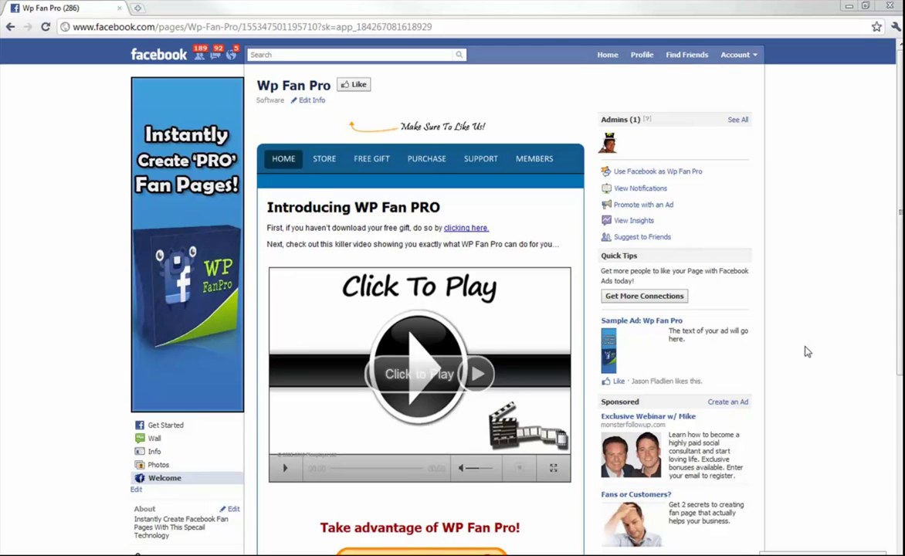
Look over the 'Introducing WP Fan PRO' intro text on the fan page.
left_click_drag(900, 319, 896, 345)
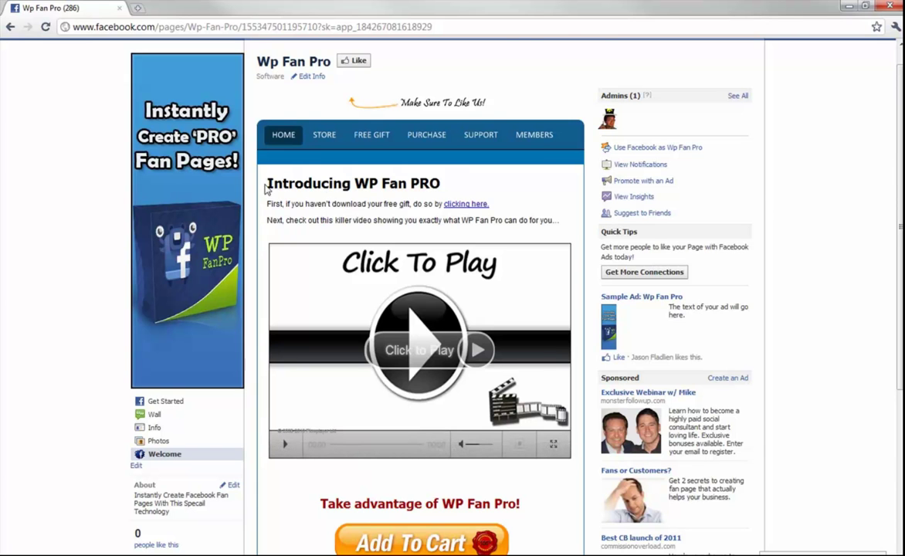
left_click_drag(261, 173, 334, 237)
left_click(489, 455)
scroll(539, 496, "down", 3)
scroll(539, 496, "up", 4)
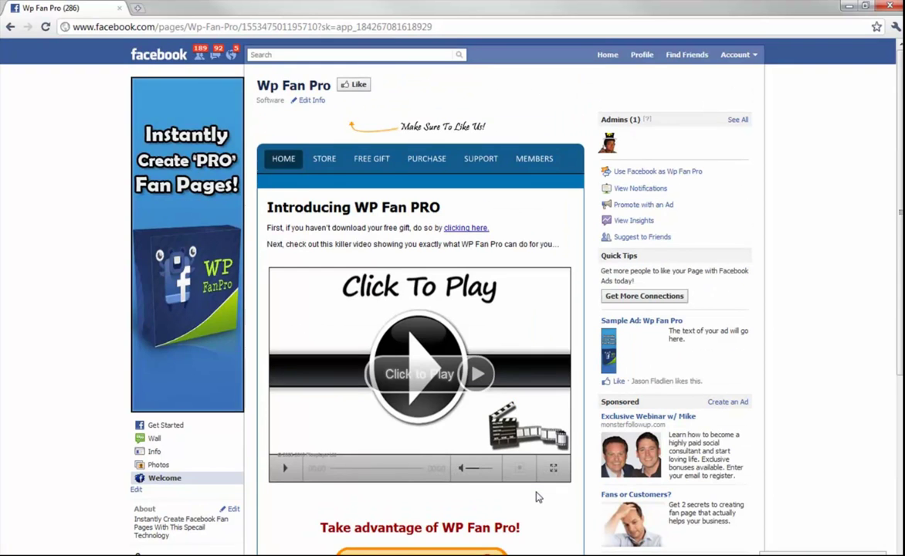
Browse the store's products, then go to the FREE GIFT Referal Marketing opt-in page.
left_click(324, 169)
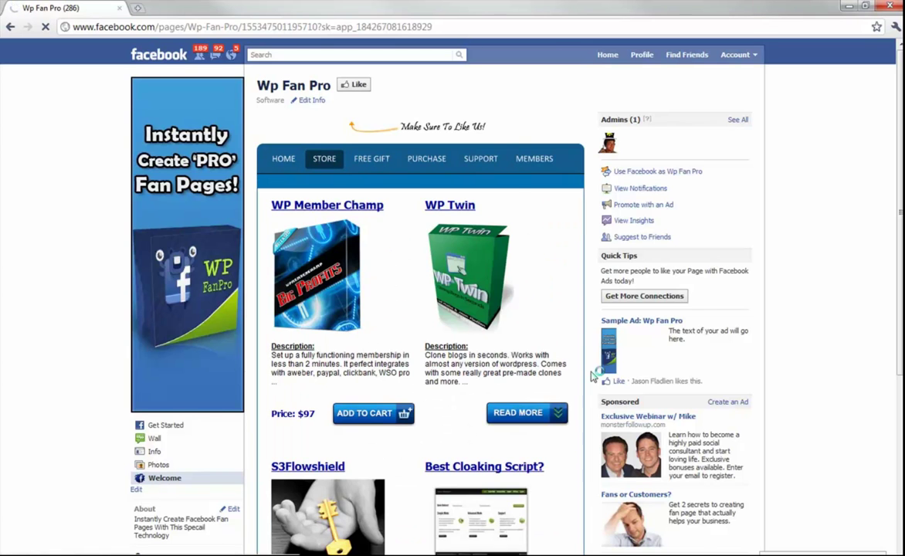
scroll(593, 363, "down", 3)
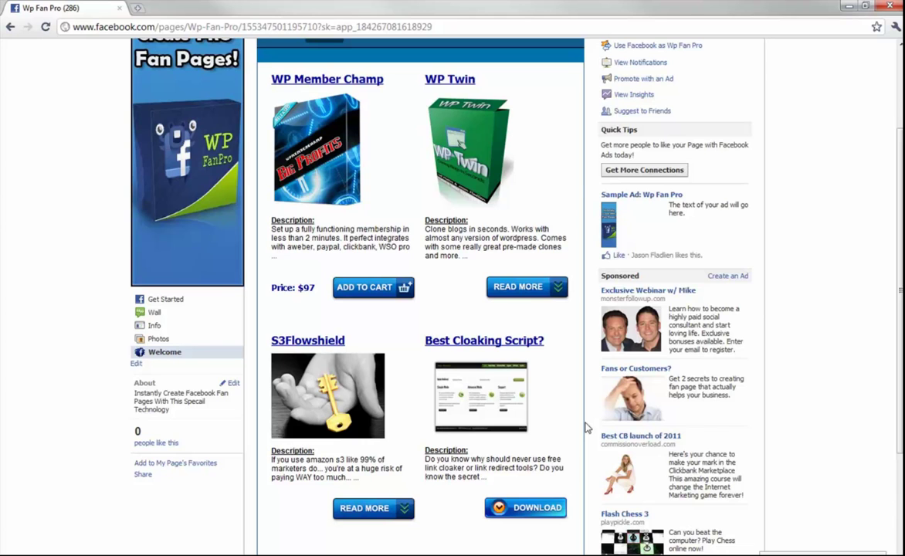
scroll(586, 427, "up", 3)
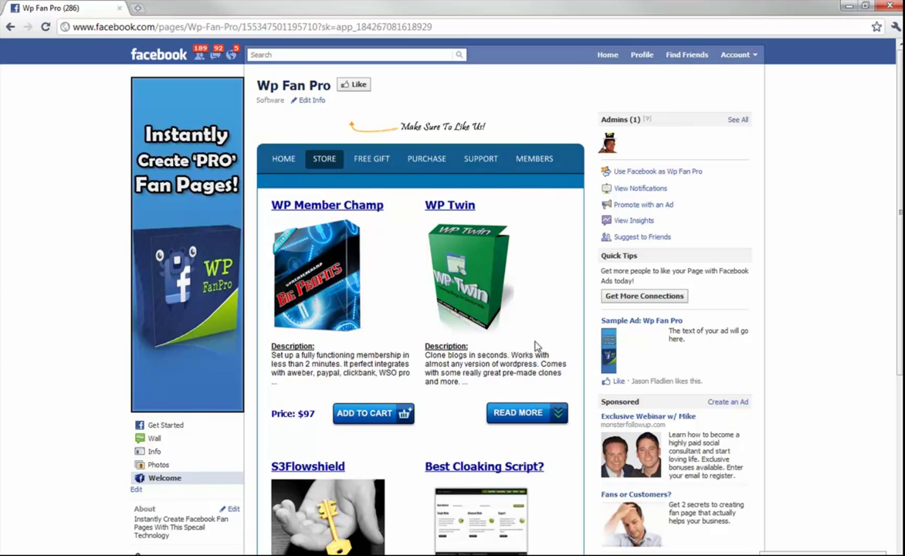
left_click(514, 169)
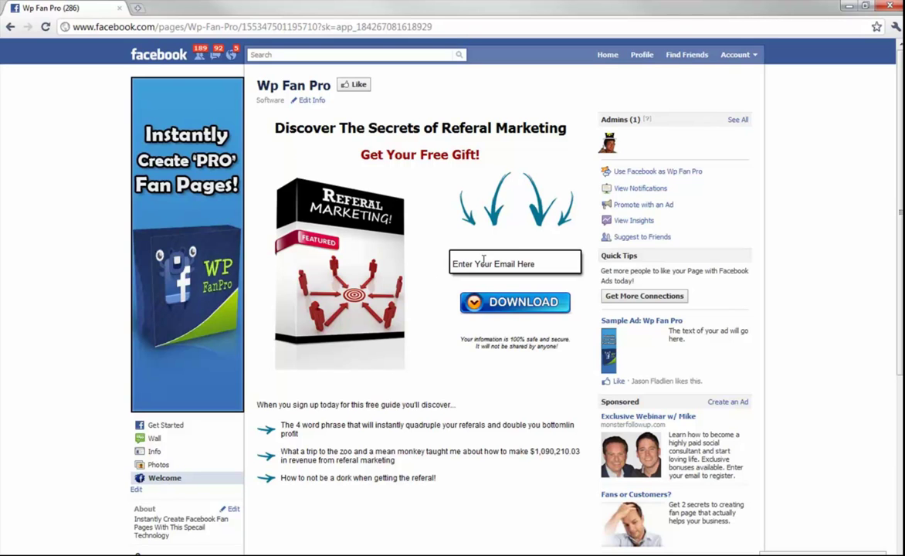
Inspect the Referal Marketing opt-in page's product image, headline and content.
double_click(324, 209)
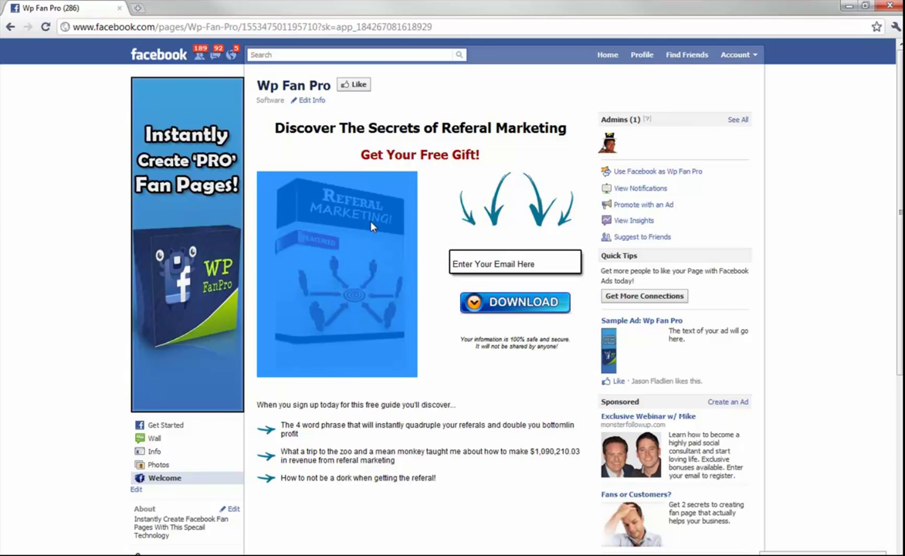
left_click(422, 152)
left_click_drag(410, 127, 494, 129)
double_click(425, 155)
left_click(444, 481)
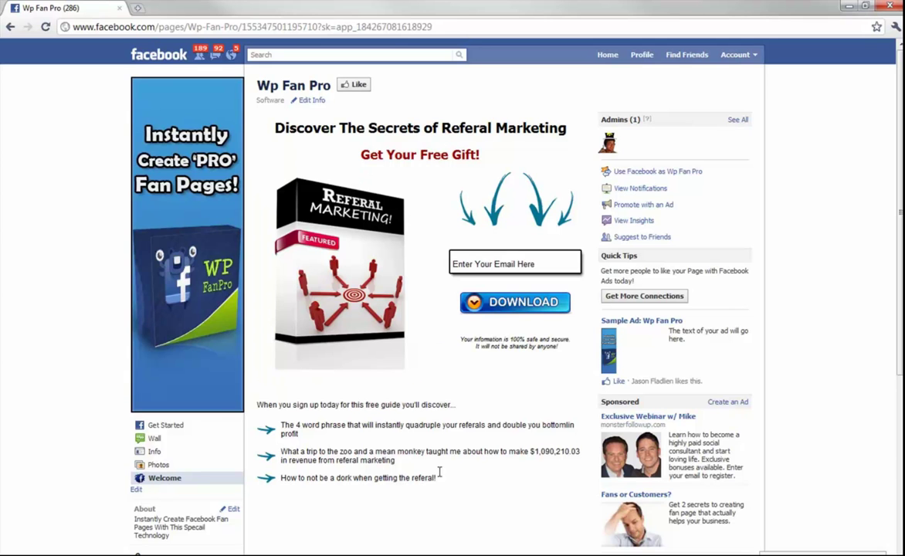
left_click_drag(444, 481, 305, 392)
left_click(411, 503)
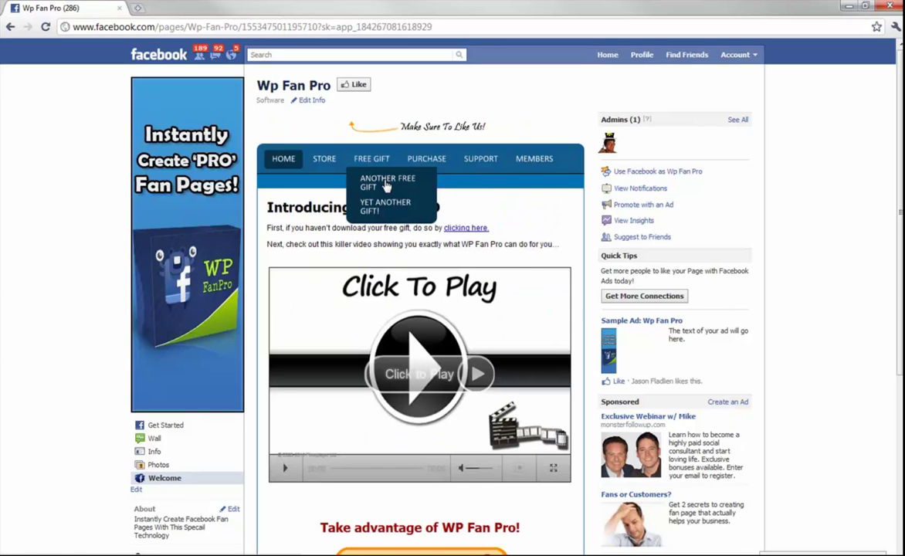
View the ANOTHER FREE GIFT Amazonian strategy page, try its video and dismiss the email alert.
left_click(387, 185)
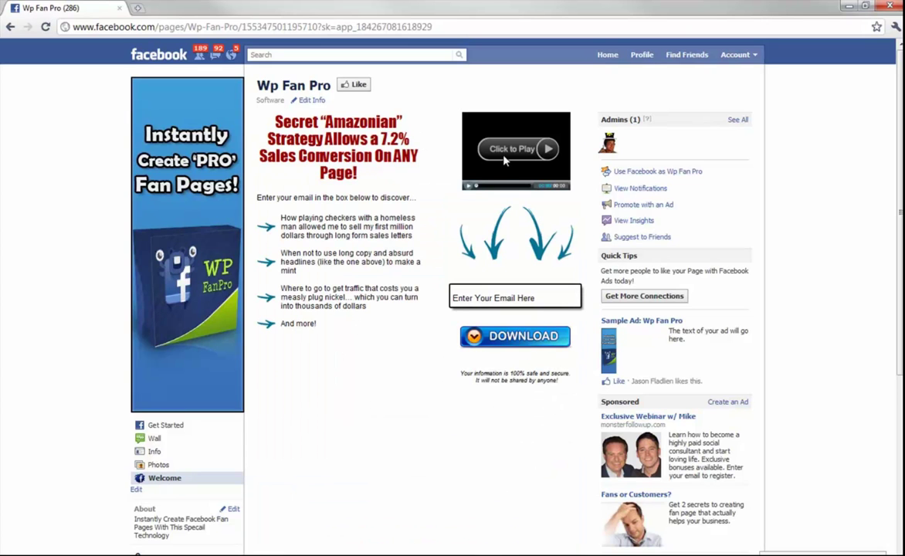
left_click(463, 148)
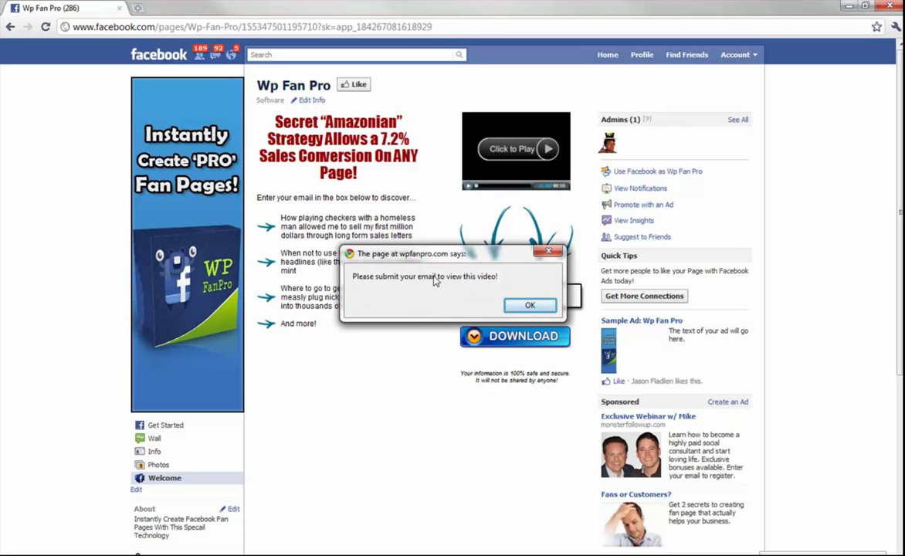
left_click(530, 305)
left_click_drag(344, 158, 254, 113)
left_click_drag(324, 330, 278, 195)
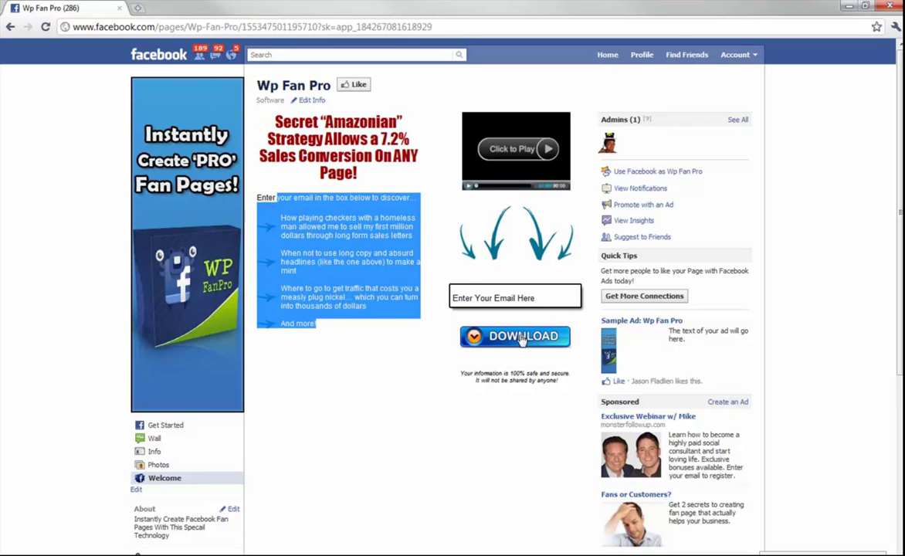
left_click(334, 437)
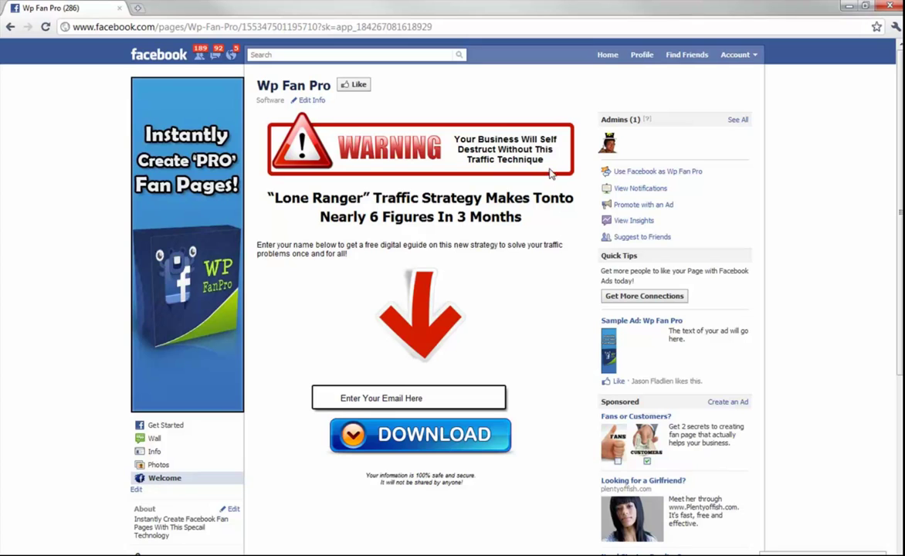
Review the Lone Ranger page's warning banner, headline, instructions and email box.
left_click_drag(544, 160, 436, 136)
left_click_drag(533, 221, 251, 201)
left_click(353, 260)
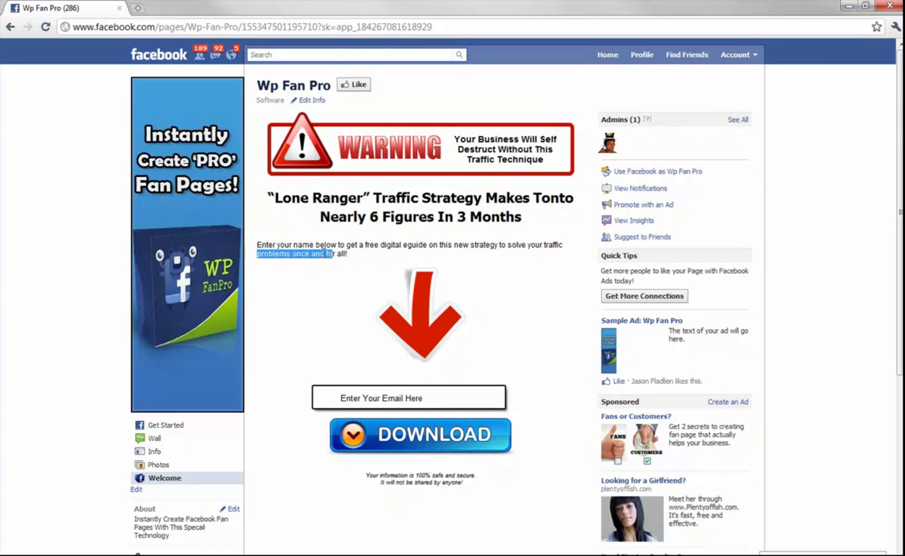
left_click_drag(564, 246, 257, 245)
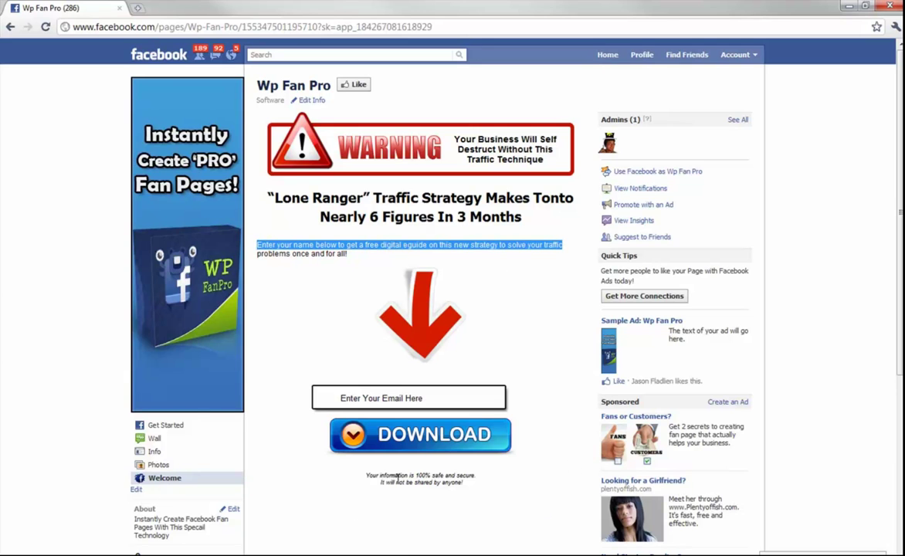
left_click(544, 399)
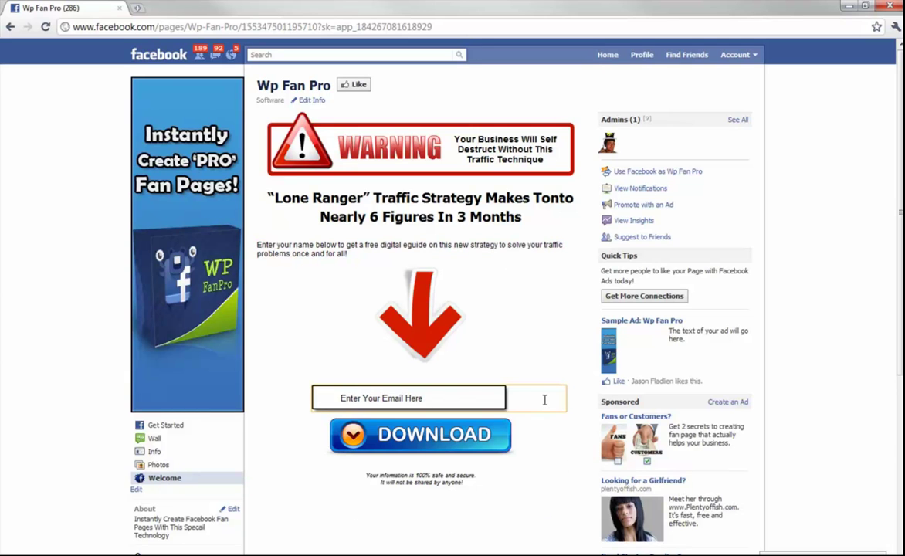
left_click(561, 324)
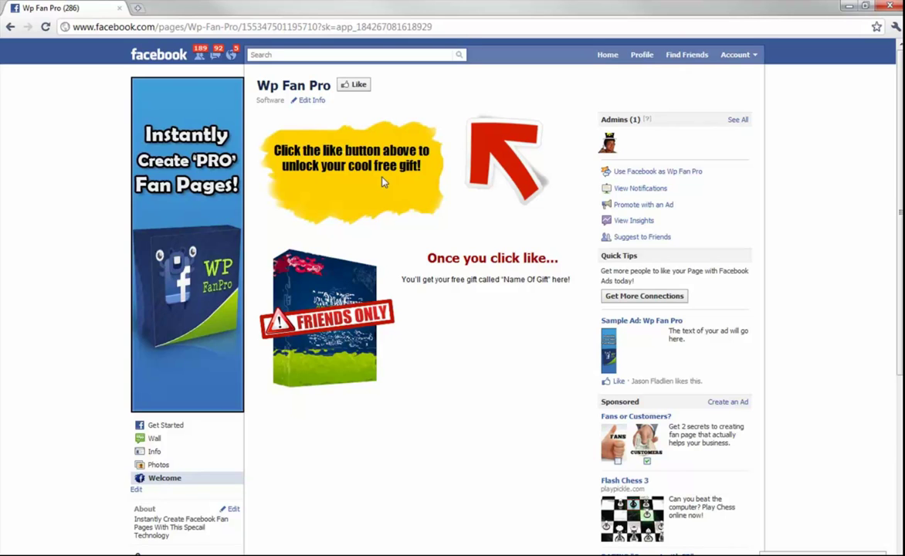
Review the like-gate page's banner and 'Once you click like...' gift heading.
left_click_drag(427, 164, 302, 165)
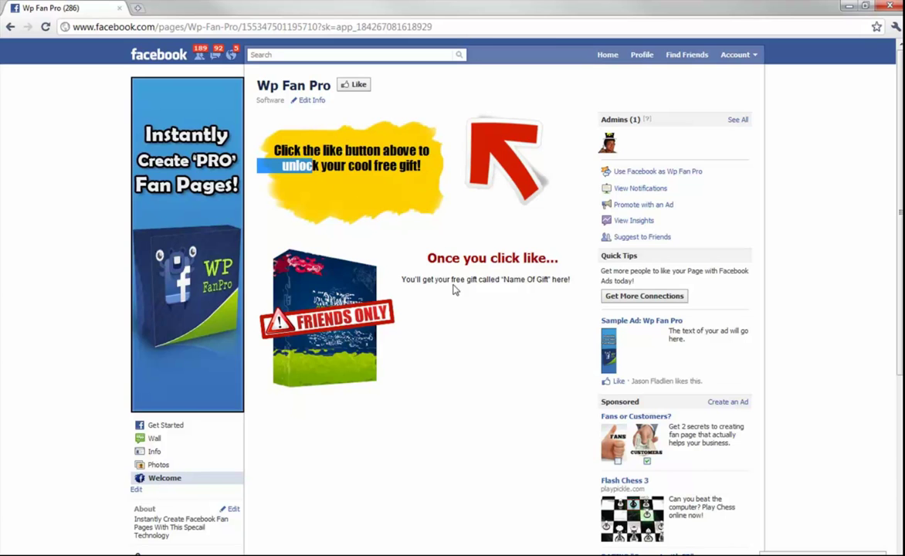
left_click(429, 264)
mouse_move(429, 264)
left_mouse_down()
mouse_move(560, 260)
mouse_move(386, 247)
mouse_move(434, 249)
left_mouse_up()
left_click(570, 281)
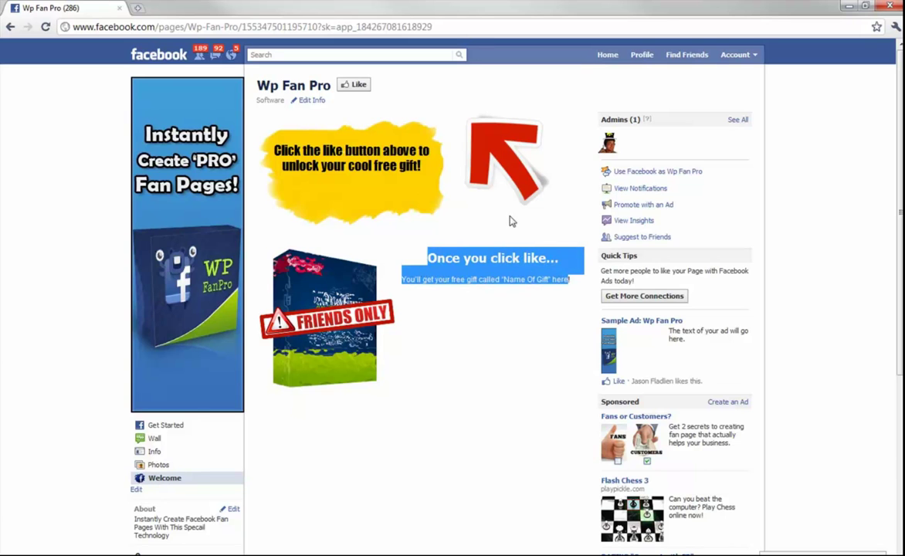
left_click(467, 350)
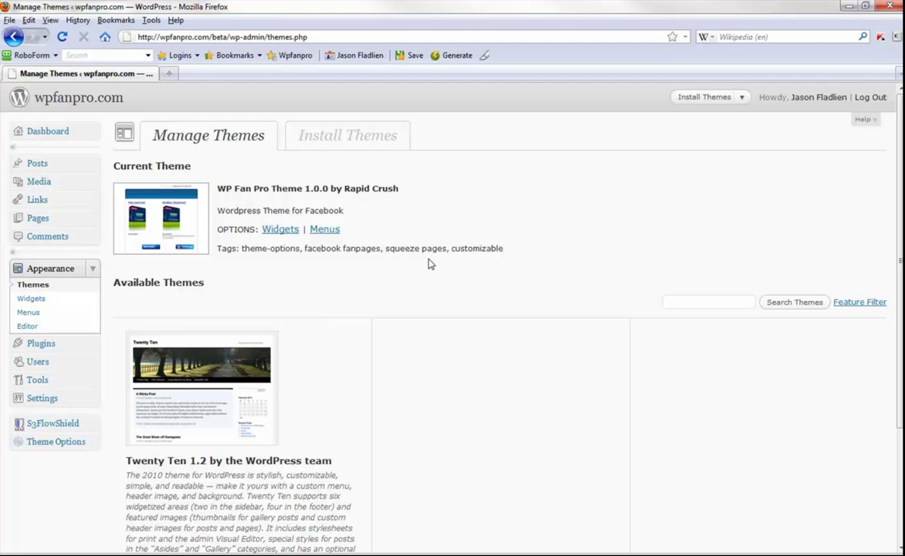
Expand Theme Options' General Theme Settings to see the Like Us banner offset 144, then view Facebook.
left_click_drag(219, 189, 303, 189)
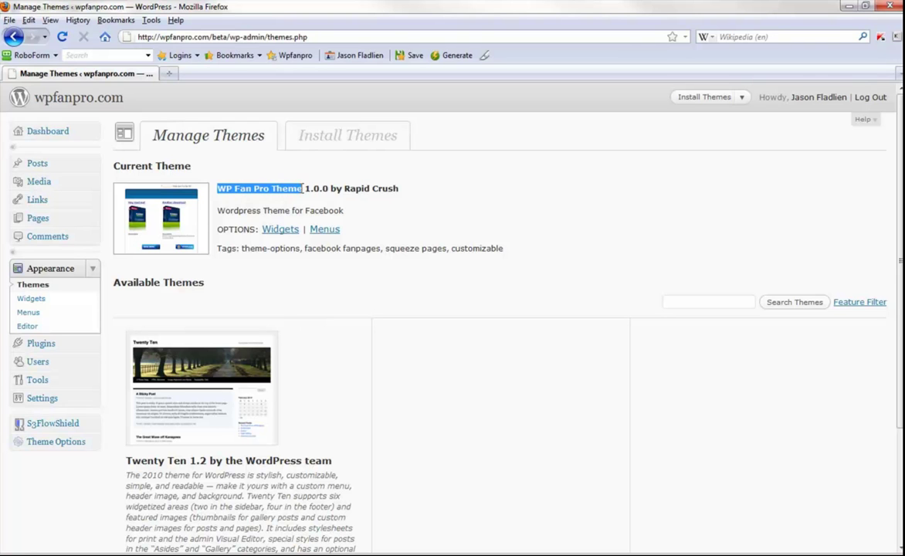
left_click(362, 201)
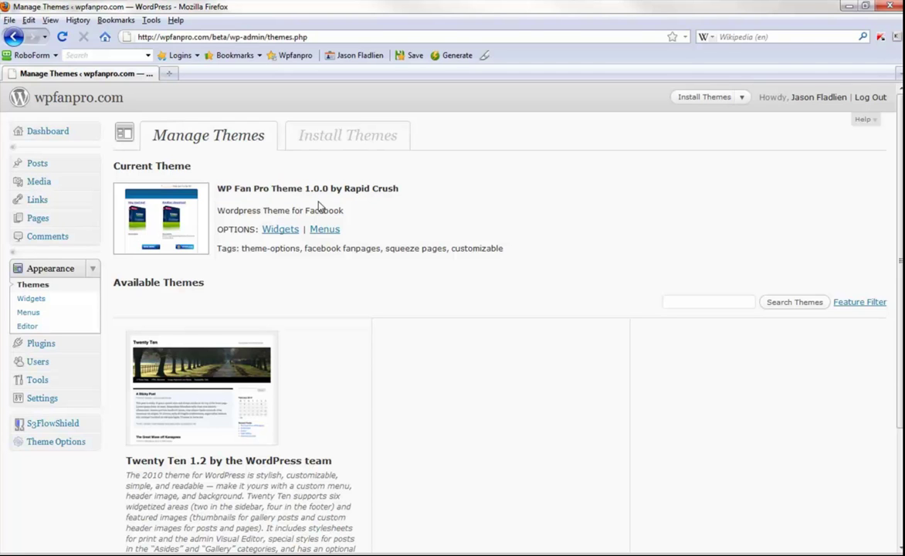
left_click(69, 444)
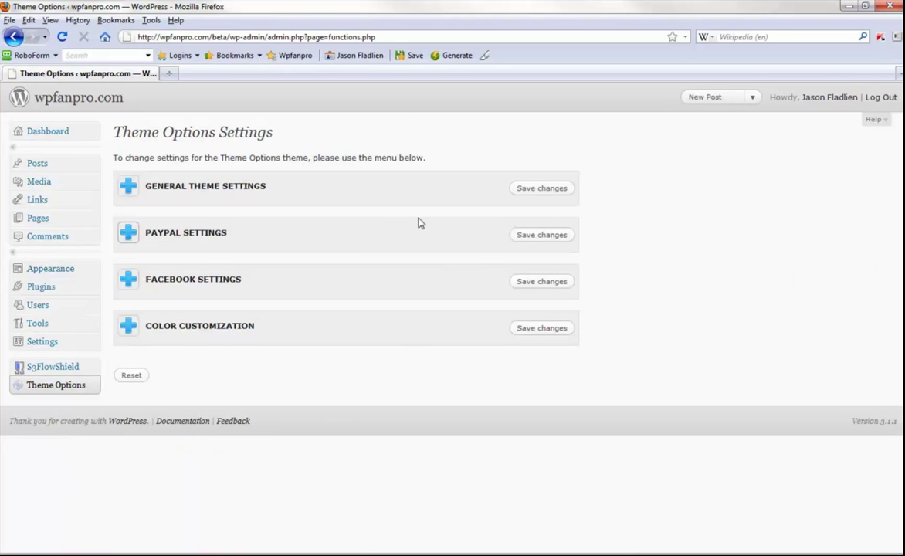
left_click(132, 192)
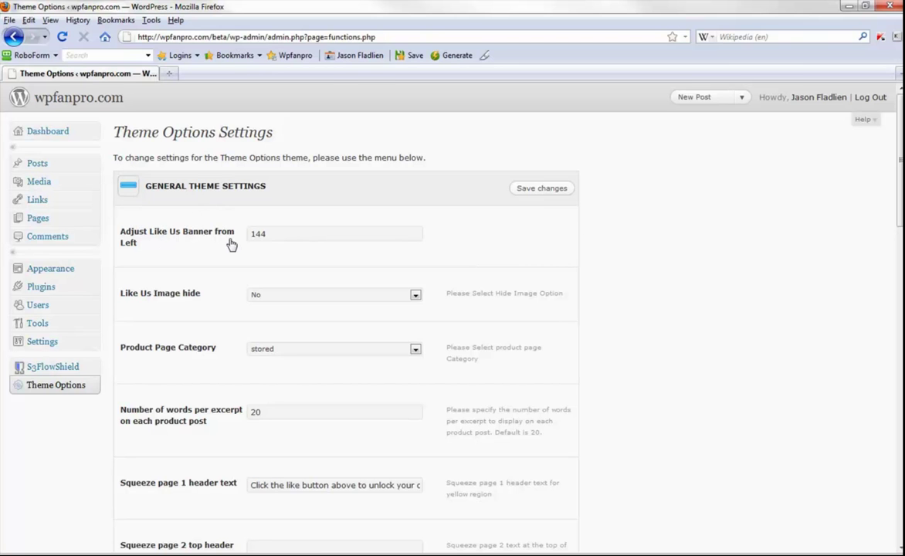
key("alt+Tab")
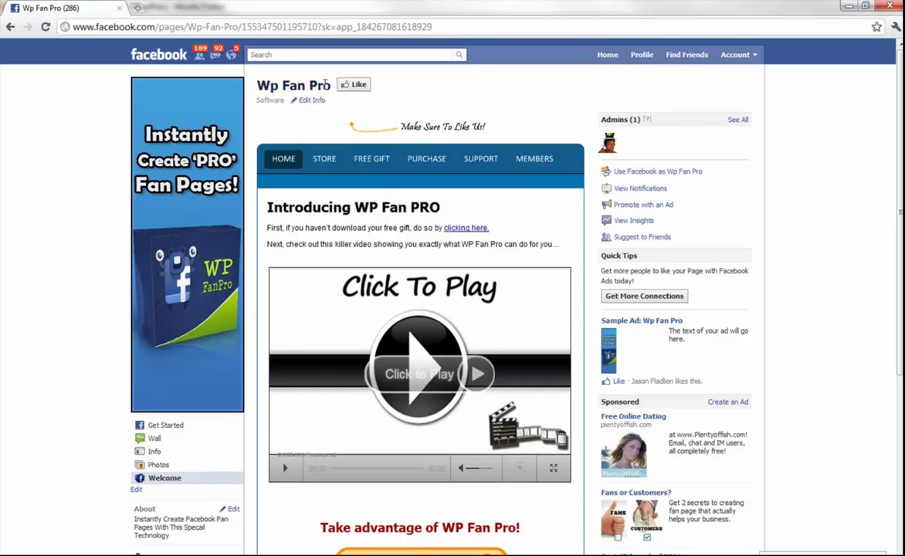
Change the Like Us banner left offset from 144 to 204 and save.
left_click_drag(332, 86, 266, 85)
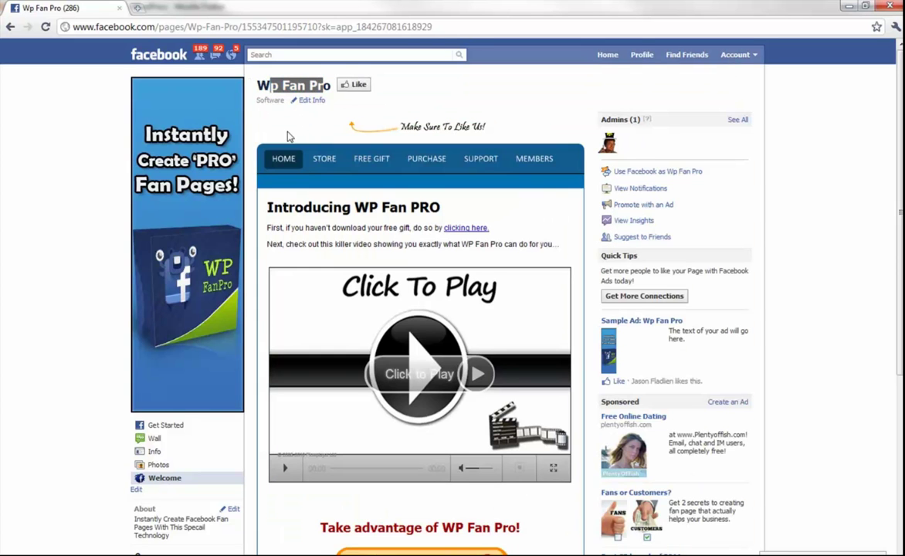
key("alt+Tab")
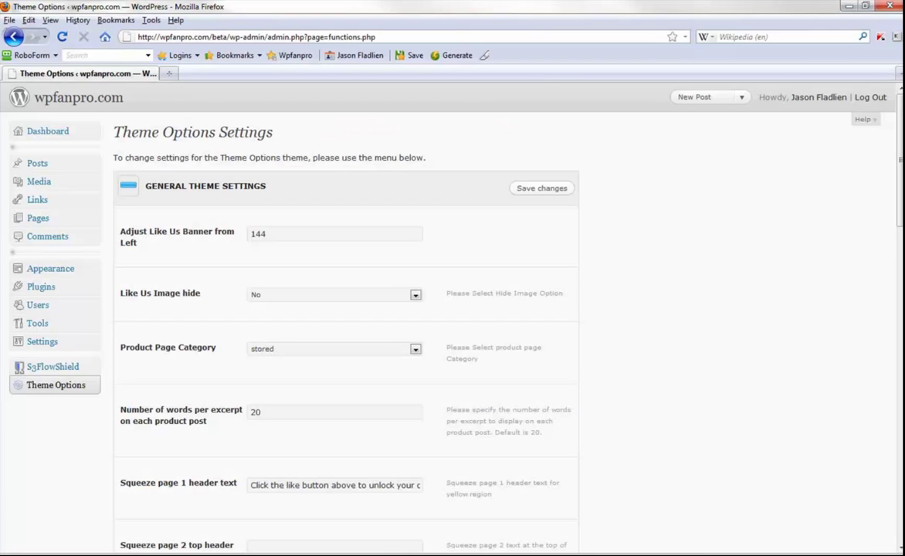
left_click(268, 233)
left_click(261, 233)
left_click_drag(261, 233, 251, 233)
type("204")
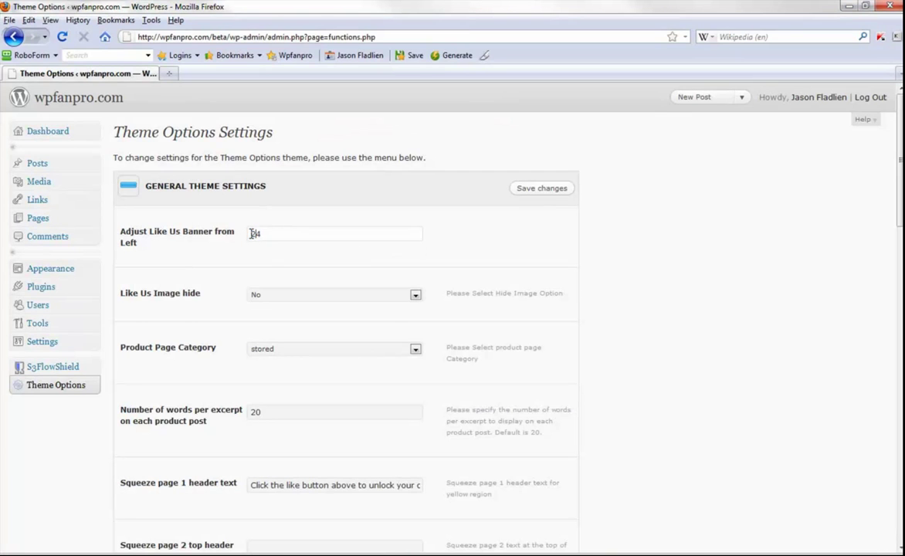
left_click(525, 198)
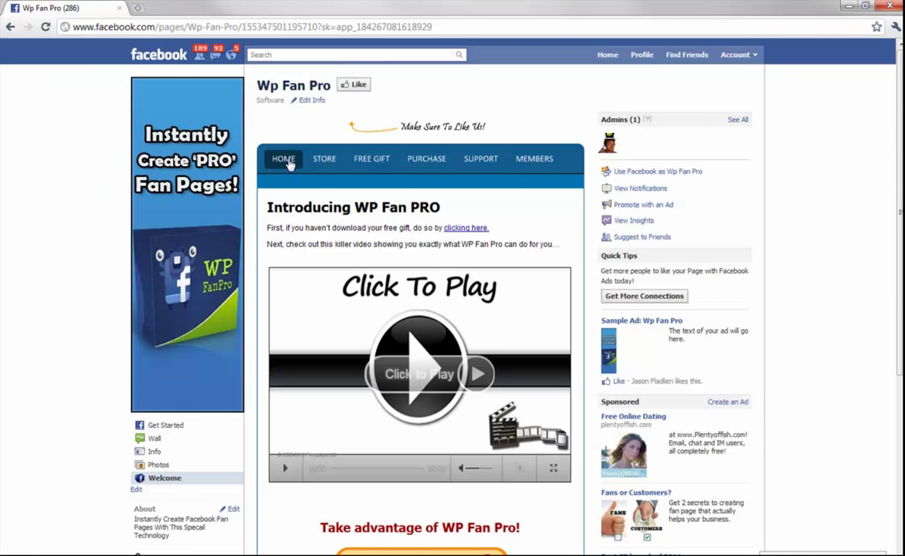
Set Like Us Image hide to Yes in General Theme Settings.
left_click(287, 162)
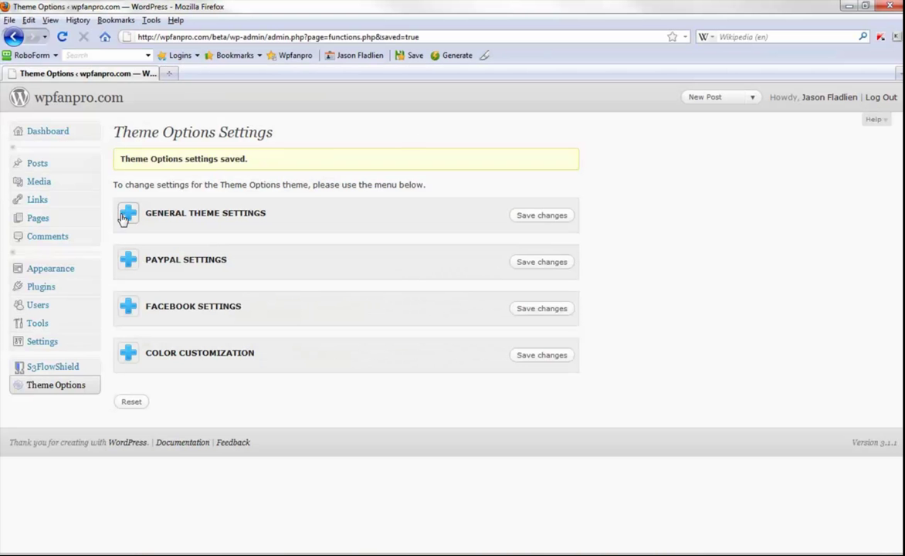
left_click(126, 214)
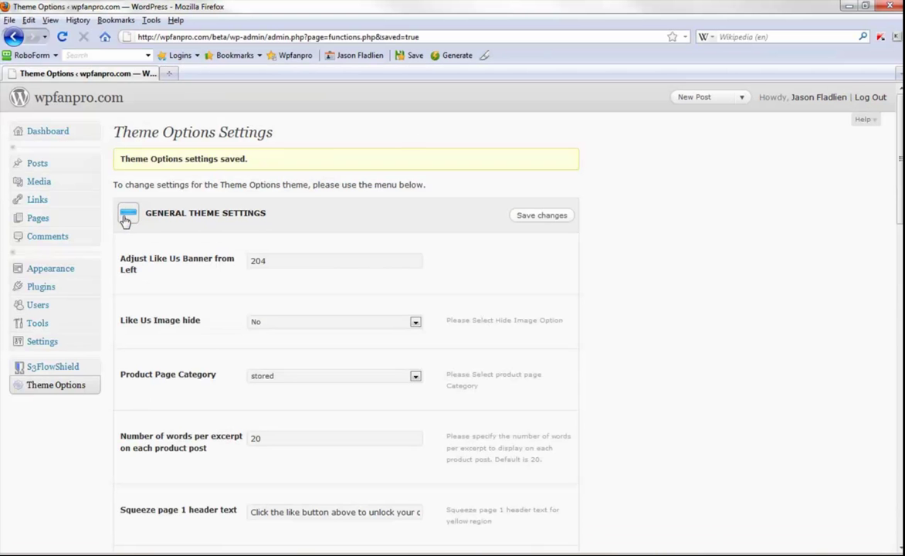
scroll(578, 294, "down", 2)
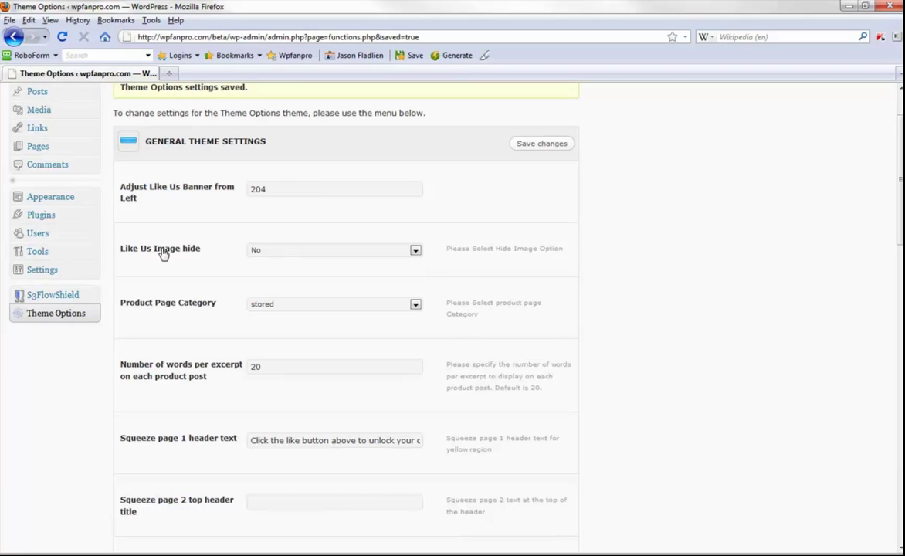
left_click(305, 255)
left_click(297, 269)
Open the Posts list in a new tab.
scroll(319, 345, "up", 2)
middle_click(44, 164)
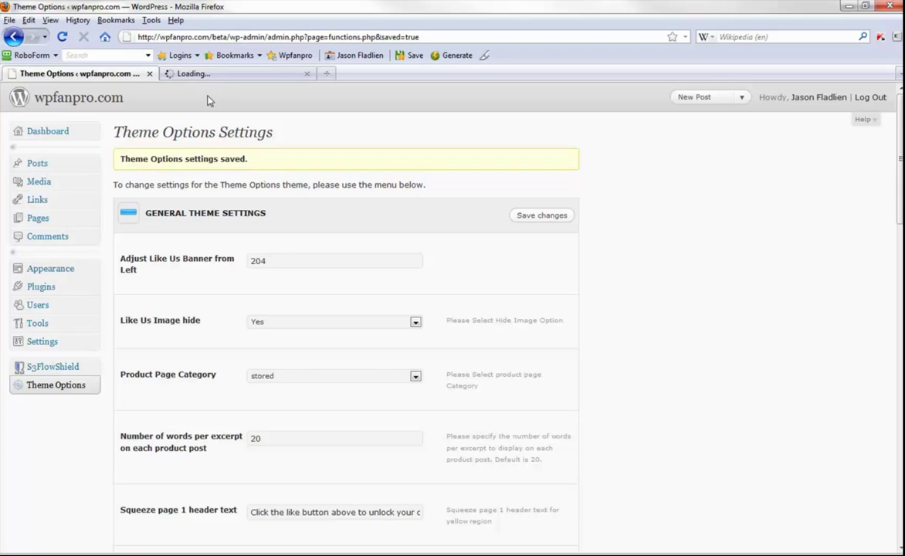
left_click(231, 80)
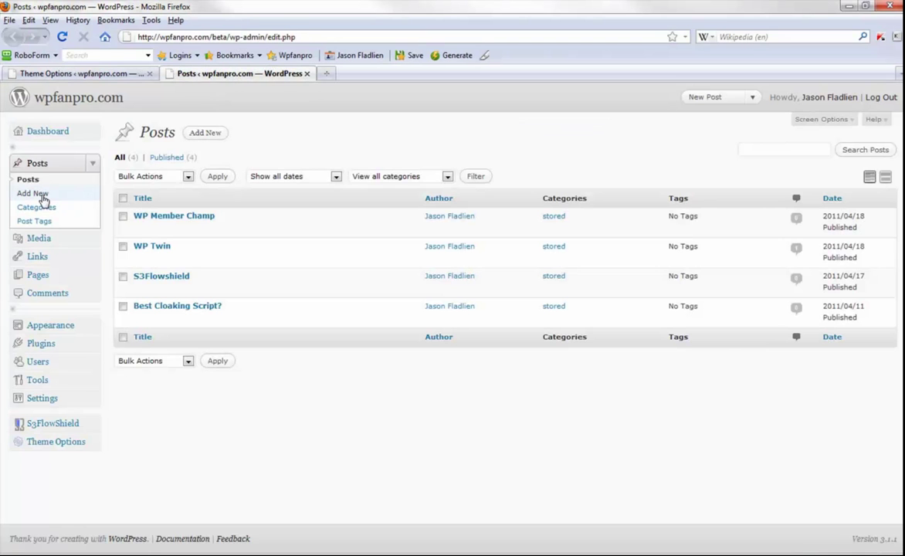
On a new post, add the category 'name your category' and tick the stored category.
left_click(34, 194)
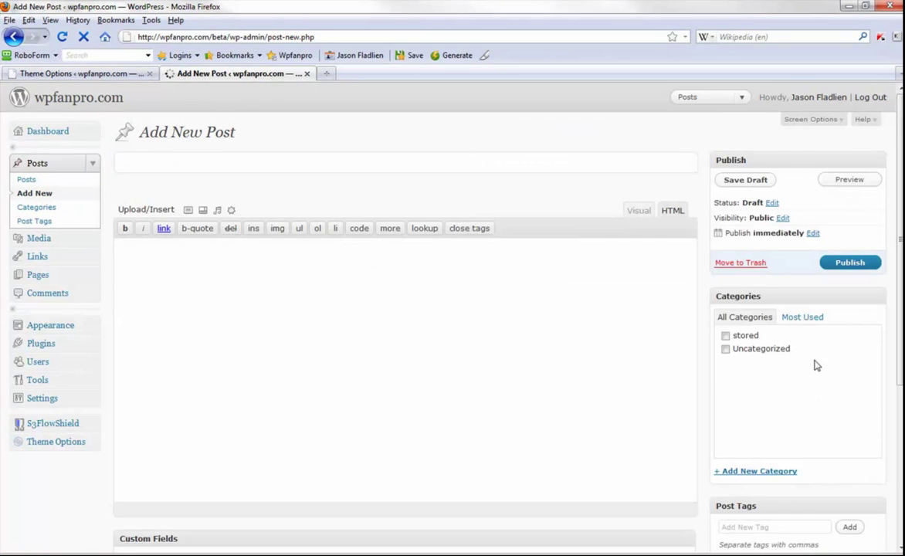
left_click(748, 473)
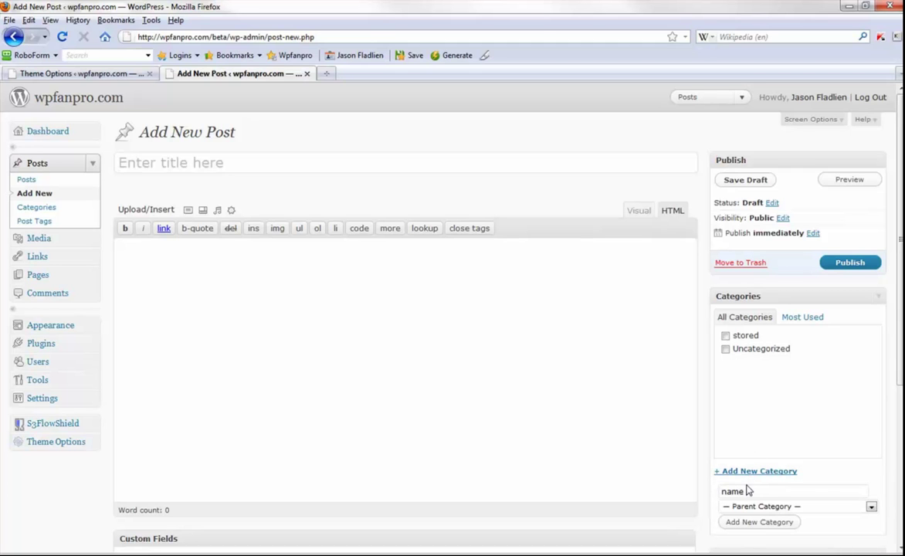
type("name your category")
key("Return")
left_click(726, 336)
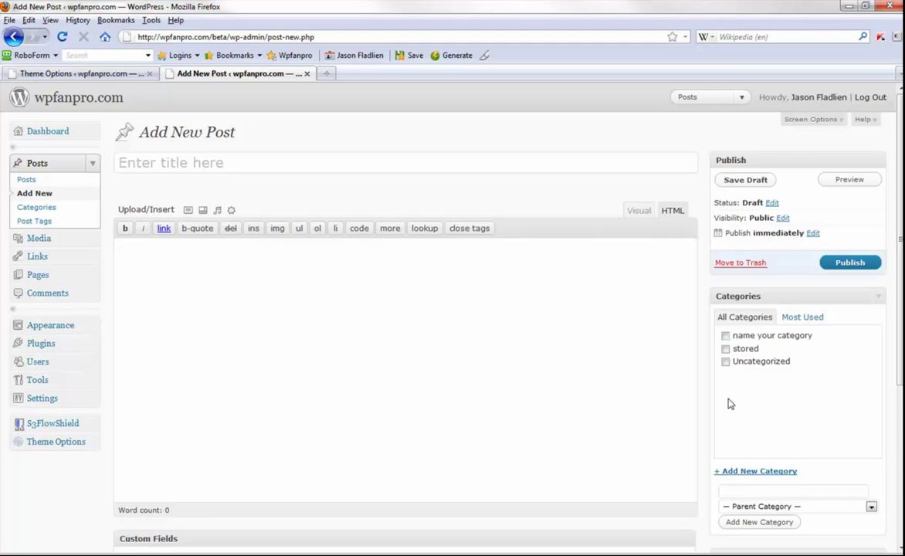
left_click(288, 334)
left_click(726, 348)
left_click(67, 71)
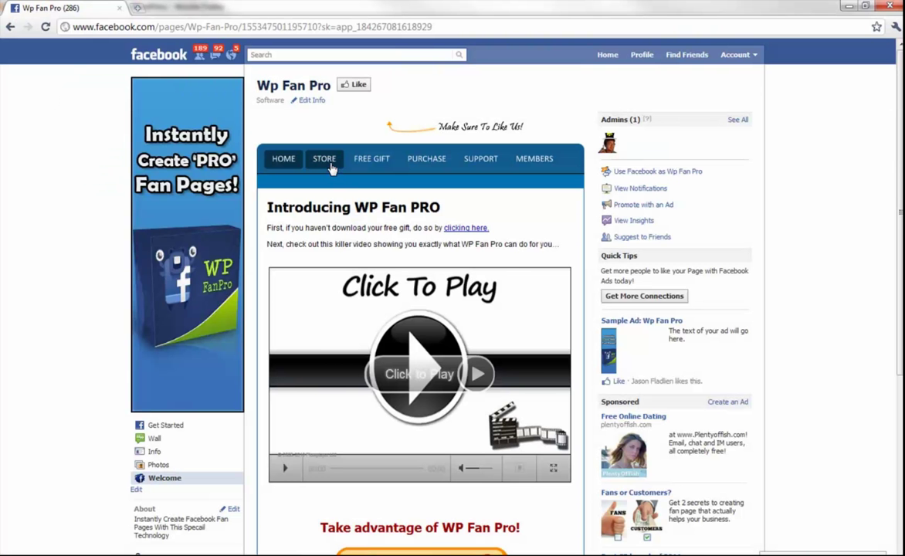
Check the fan page store, then open the WP Member Champ post for editing.
left_click(331, 168)
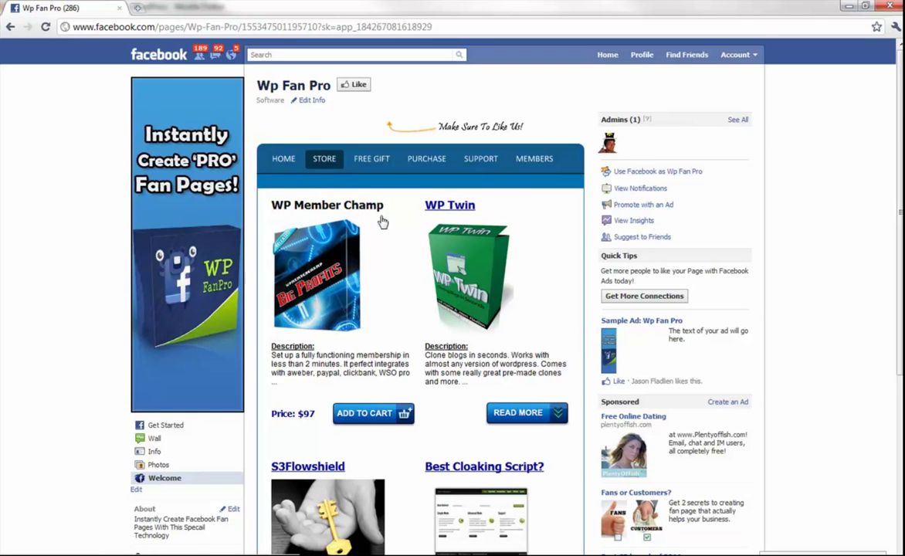
scroll(459, 216, "down", 3)
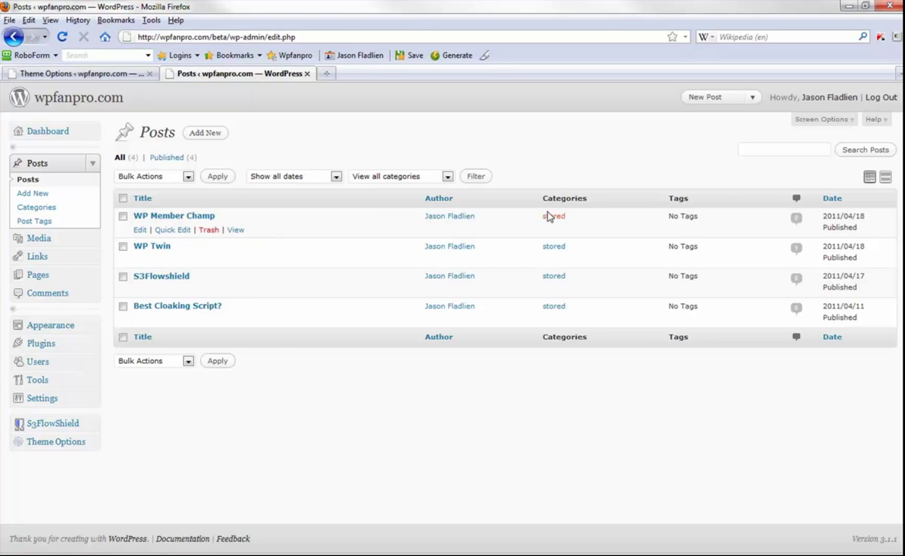
left_click(108, 73)
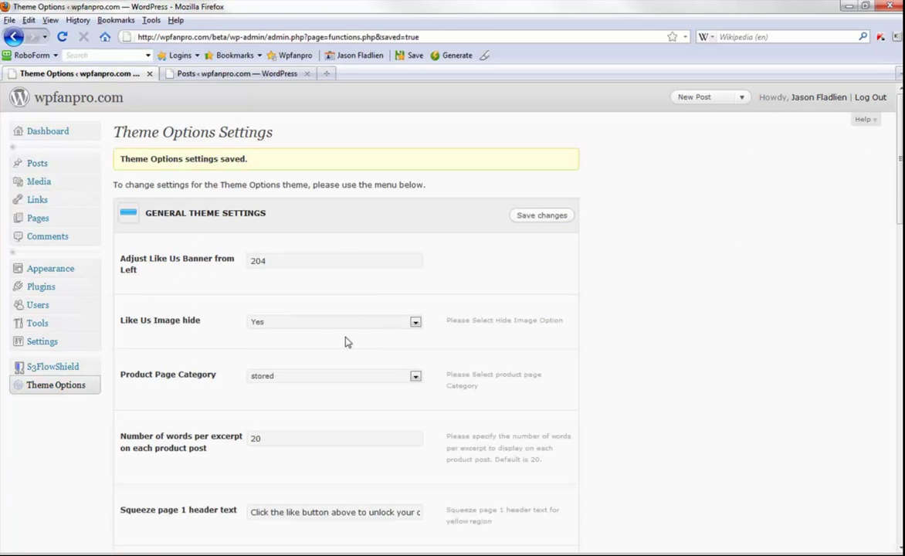
left_click(233, 74)
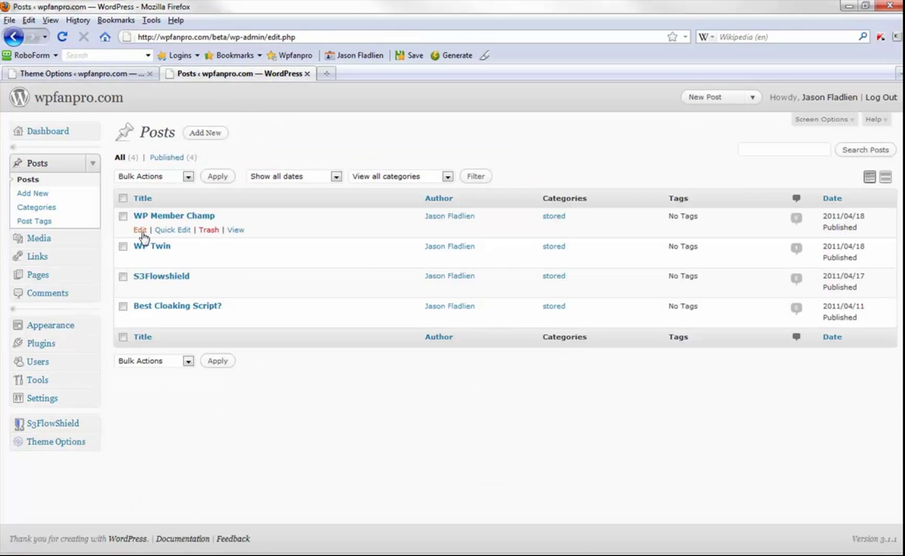
left_click(141, 231)
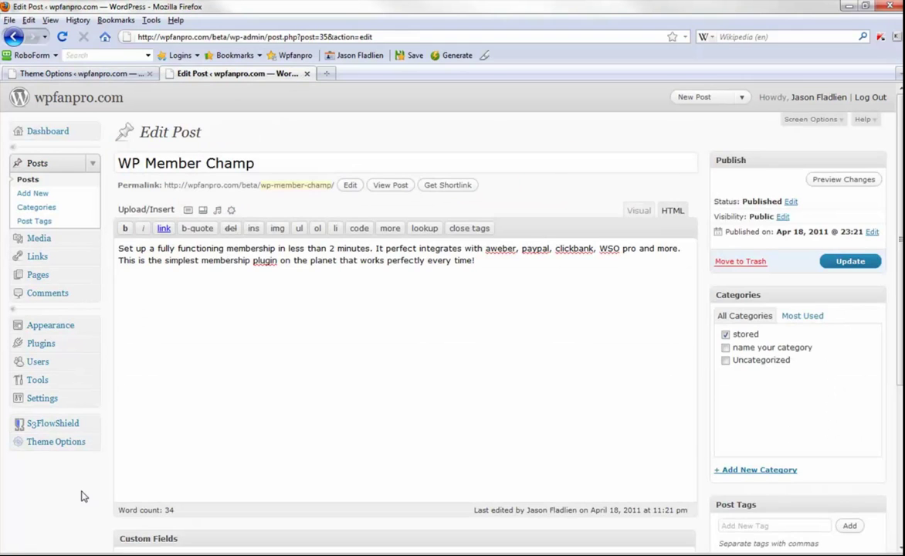
scroll(331, 390, "down", 5)
scroll(340, 411, "down", 1)
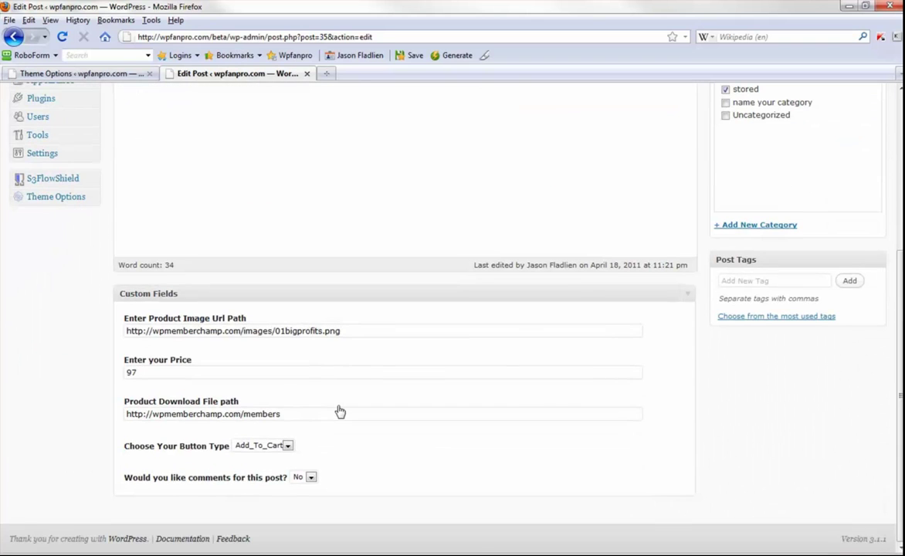
Review WP Member Champ's image URL, price 97, download path, Add_To_Cart button and comments off.
key("alt+Tab")
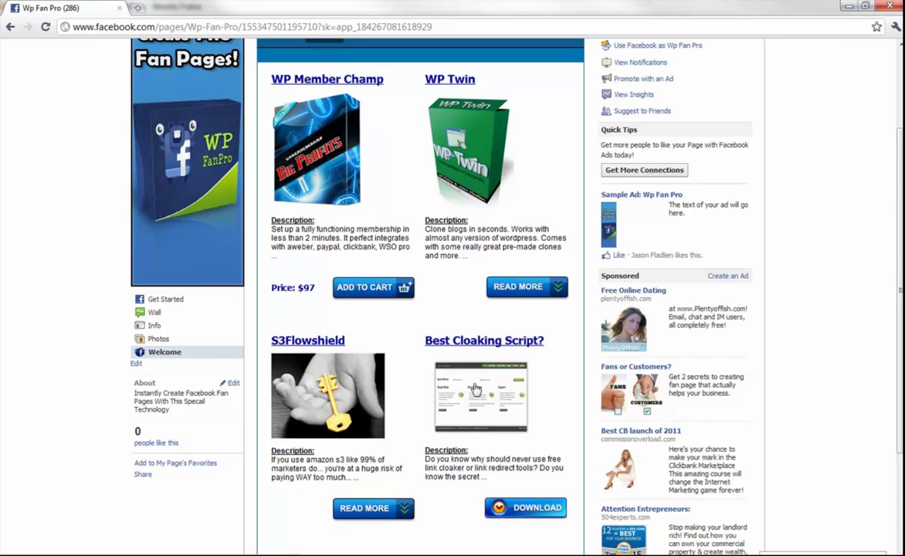
left_click(850, 7)
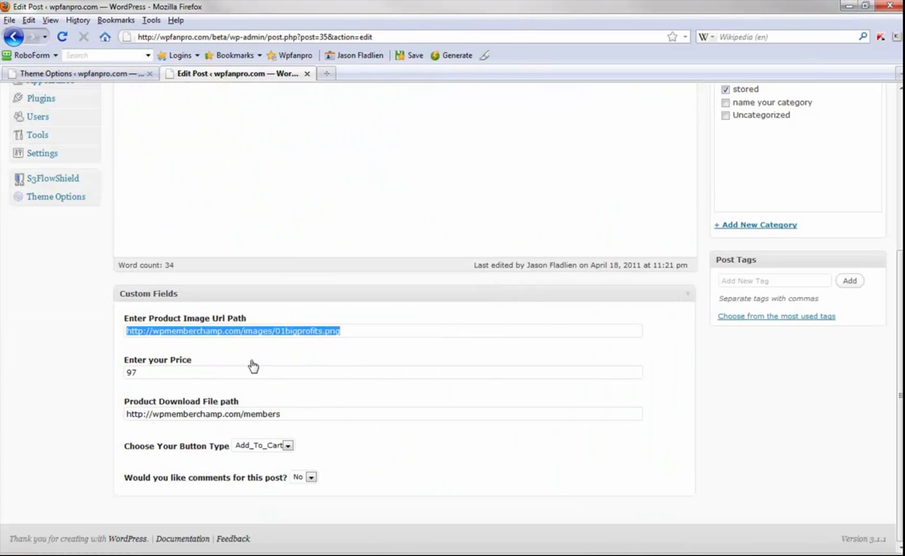
type("http://wpmemberchamp.com/images/01bigprofits.png")
left_click(83, 334)
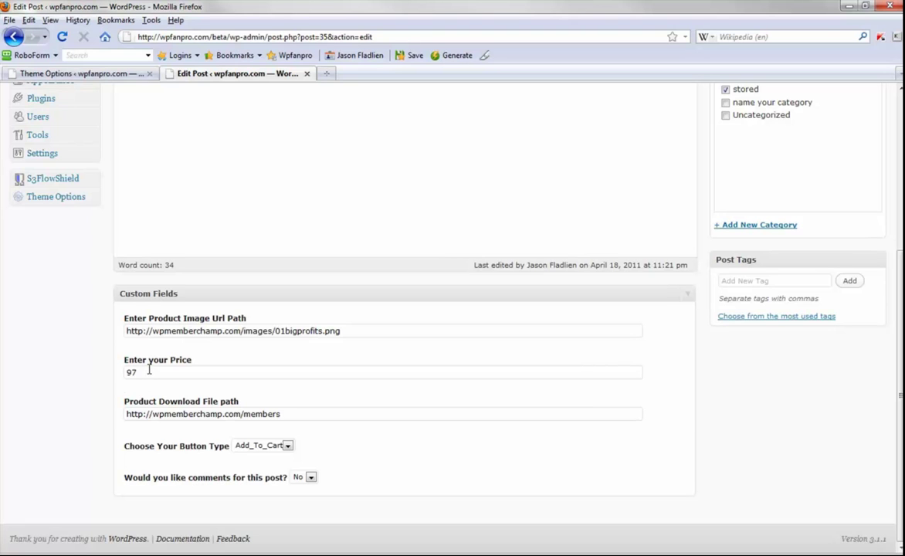
left_click_drag(149, 371, 122, 372)
left_click_drag(305, 417, 104, 414)
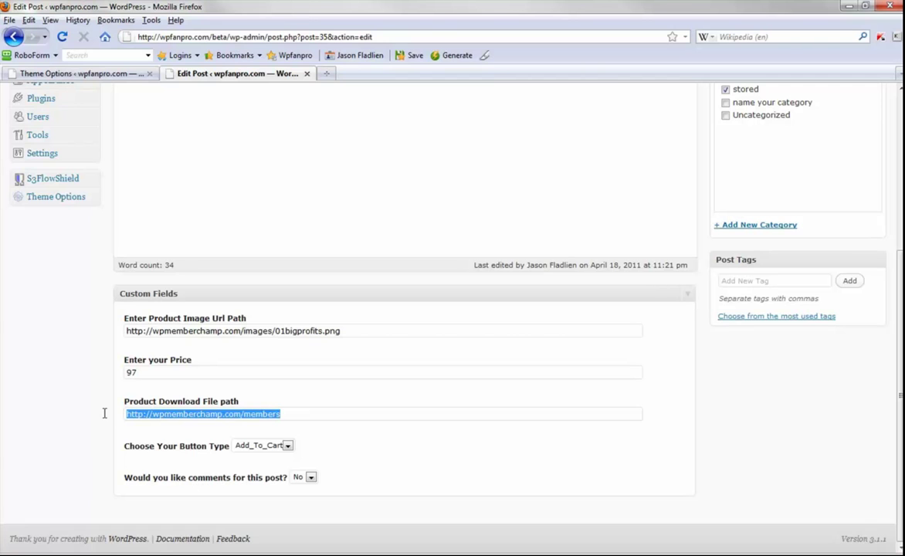
left_click(287, 446)
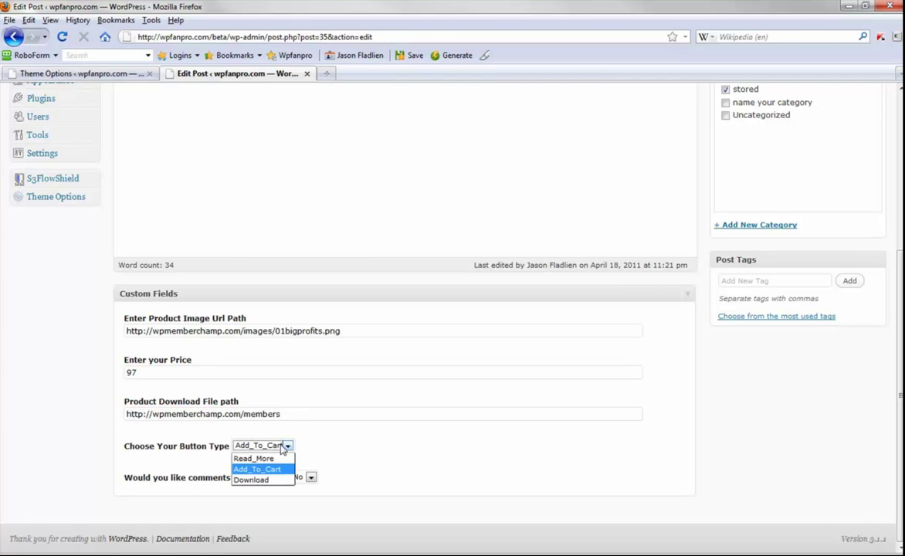
left_click(277, 469)
left_click(301, 477)
left_click(394, 462)
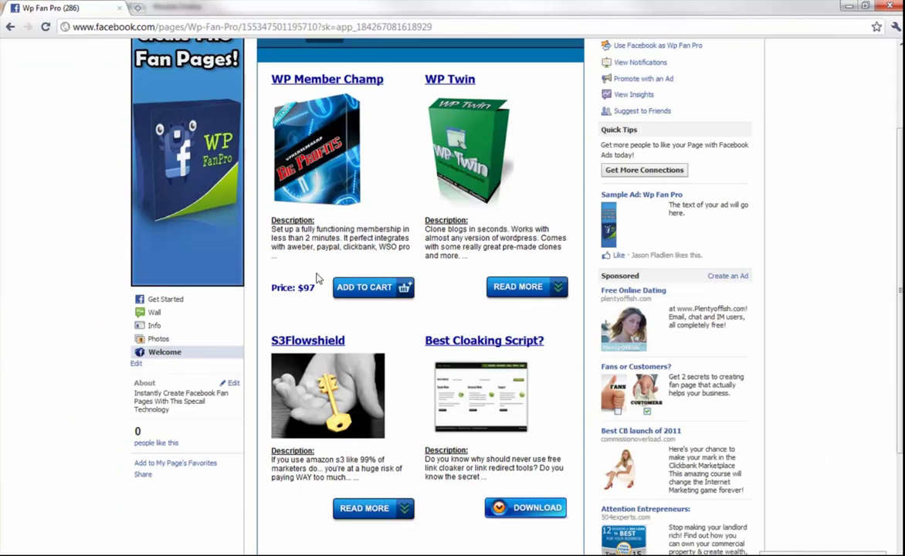
scroll(394, 336, "up", 2)
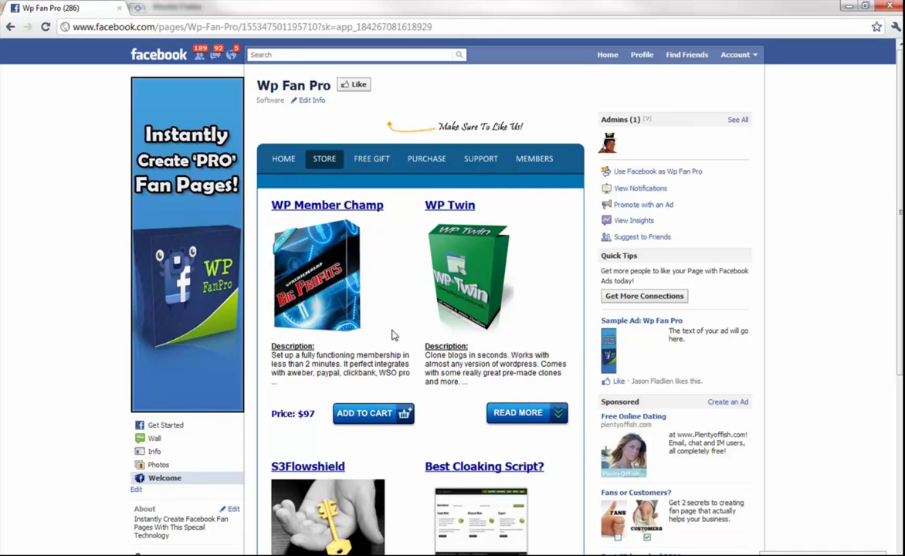
left_click(378, 416)
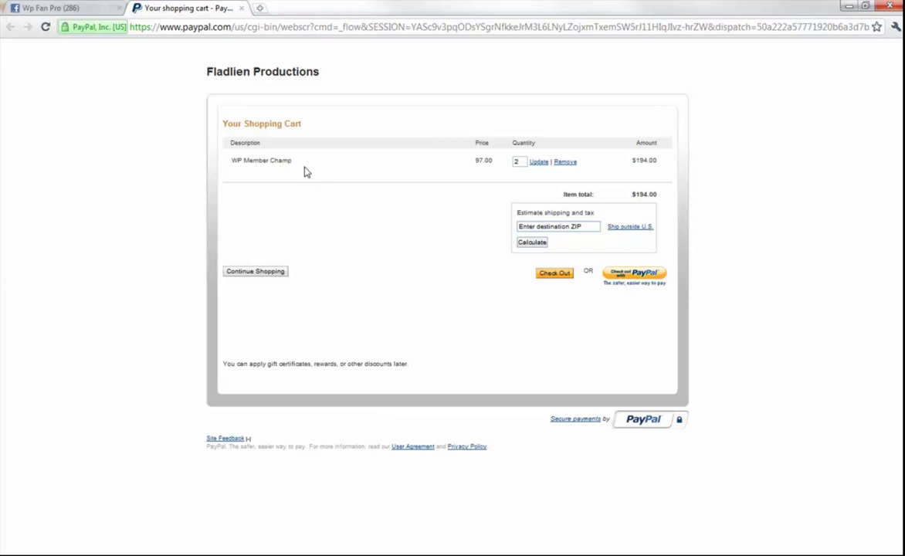
left_click(241, 9)
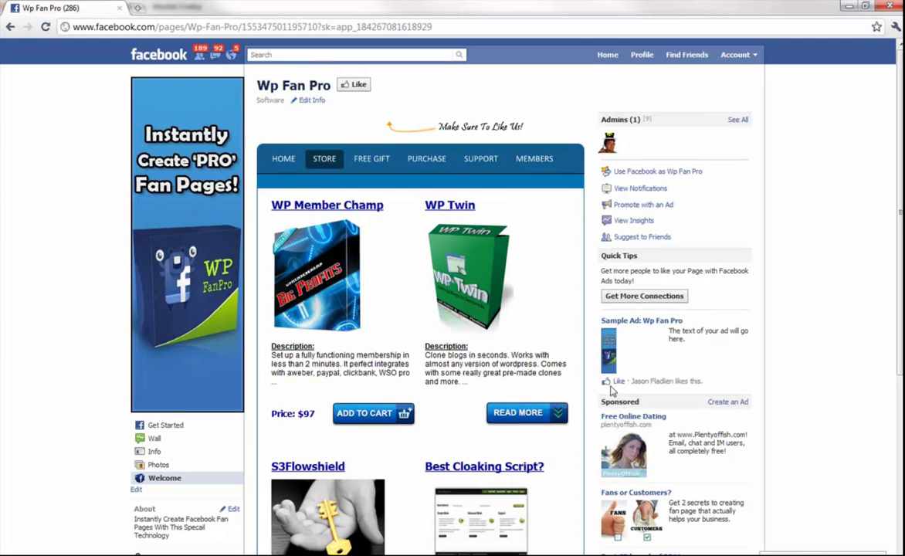
scroll(564, 360, "down", 2)
left_click(531, 292)
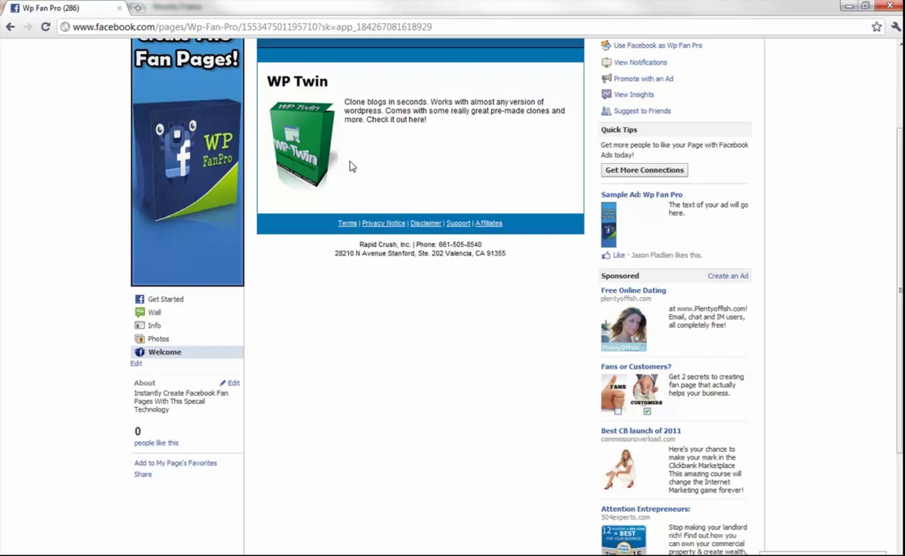
left_click(9, 29)
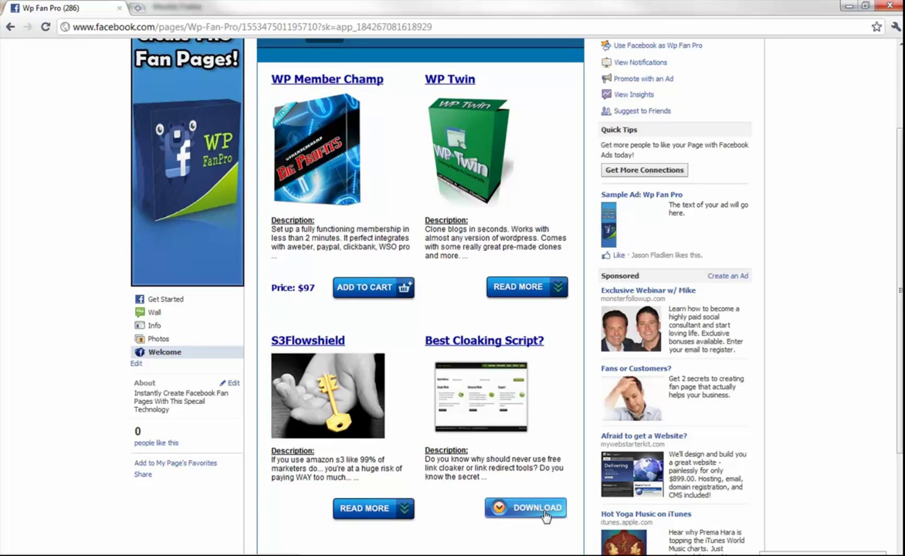
key("alt+Tab")
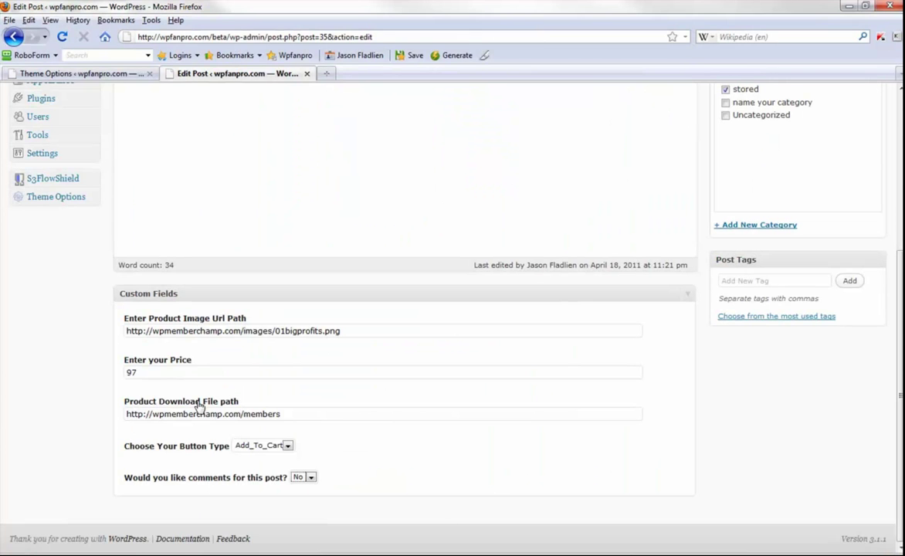
Leave the product's download path field and return to Theme Options.
left_click_drag(334, 417, 84, 417)
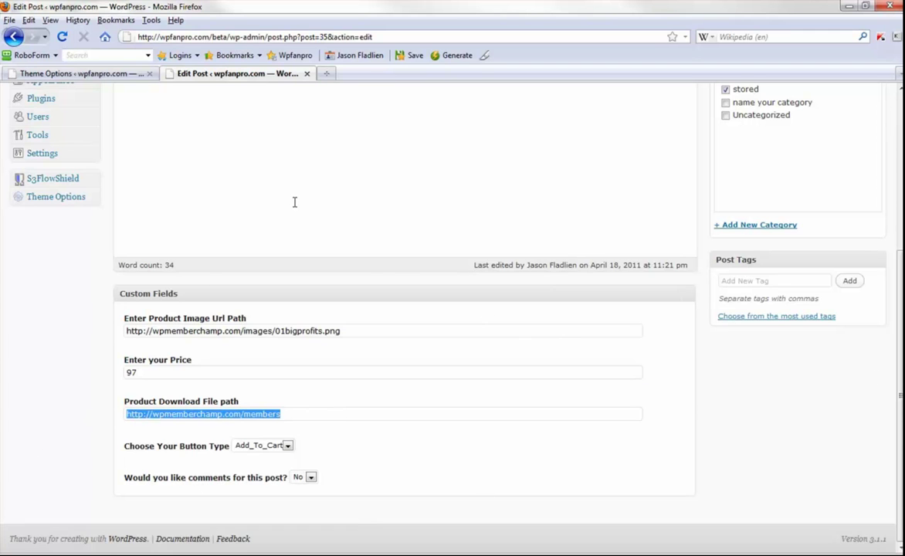
left_click(99, 73)
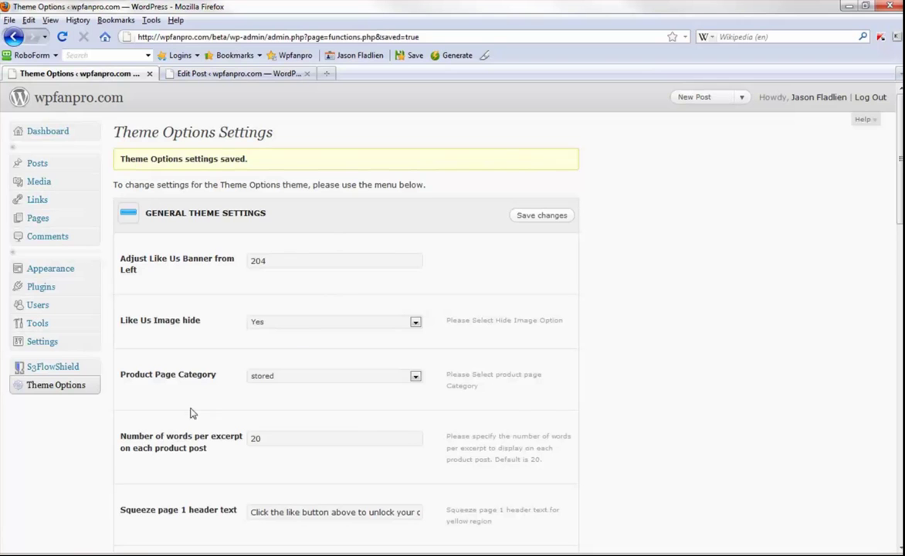
scroll(464, 403, "down", 2)
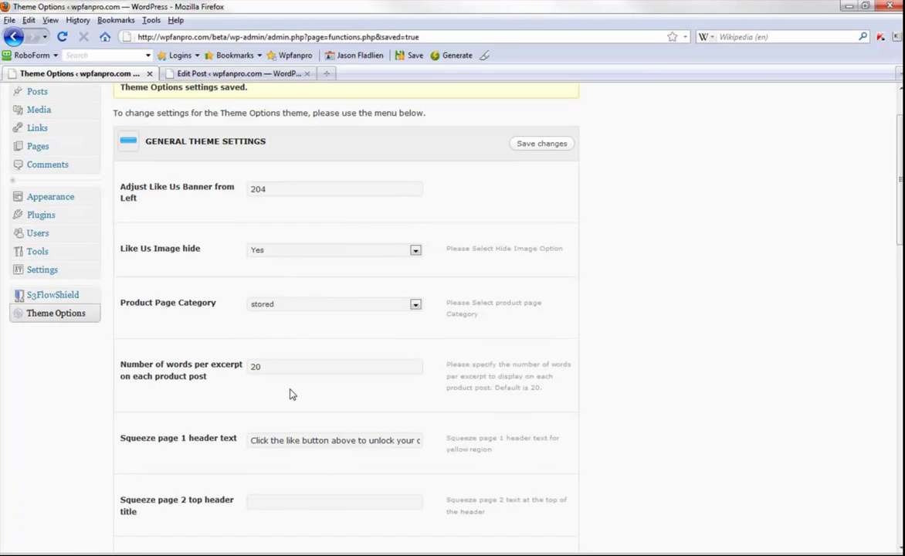
left_click_drag(293, 368, 252, 368)
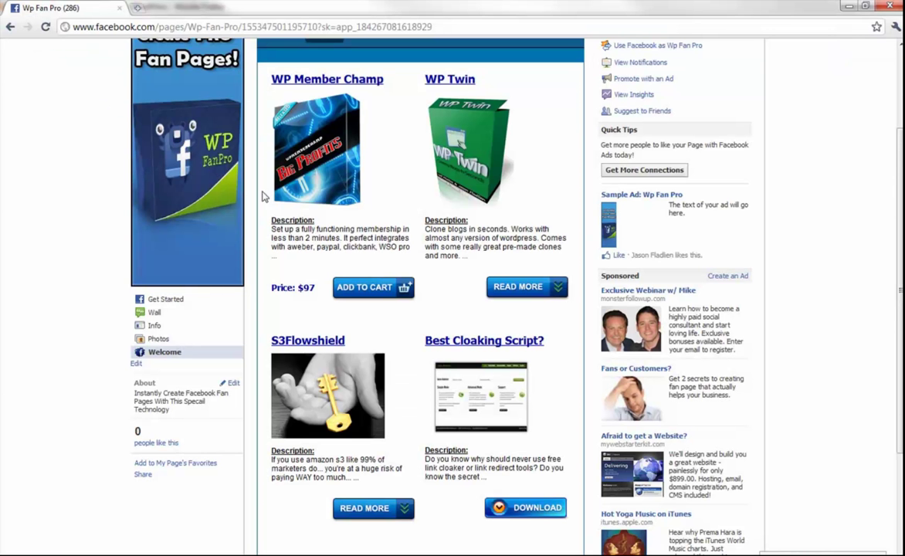
Review the WP Member Champ listing, its $97 price and aweber description, then reach the squeeze headers.
left_click_drag(391, 263, 365, 229)
left_click(356, 240)
left_click_drag(314, 290, 271, 293)
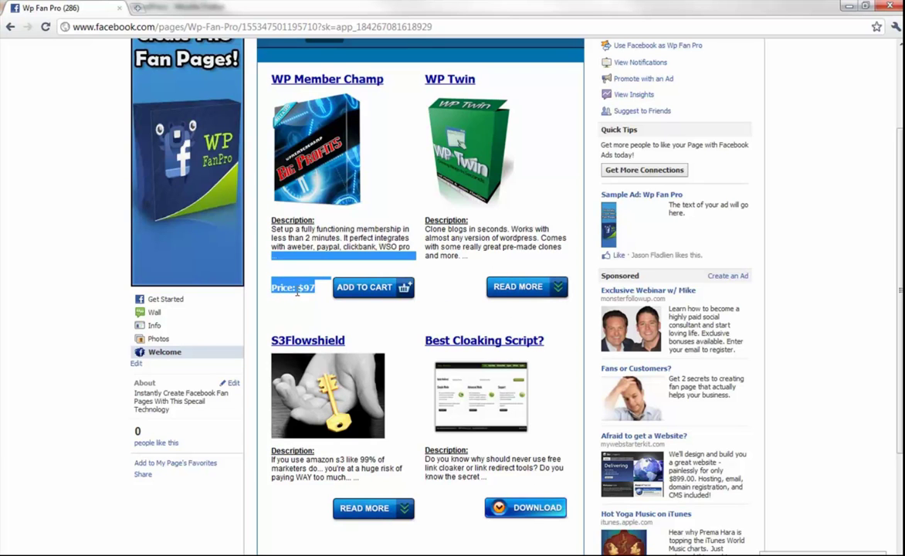
left_click(294, 292)
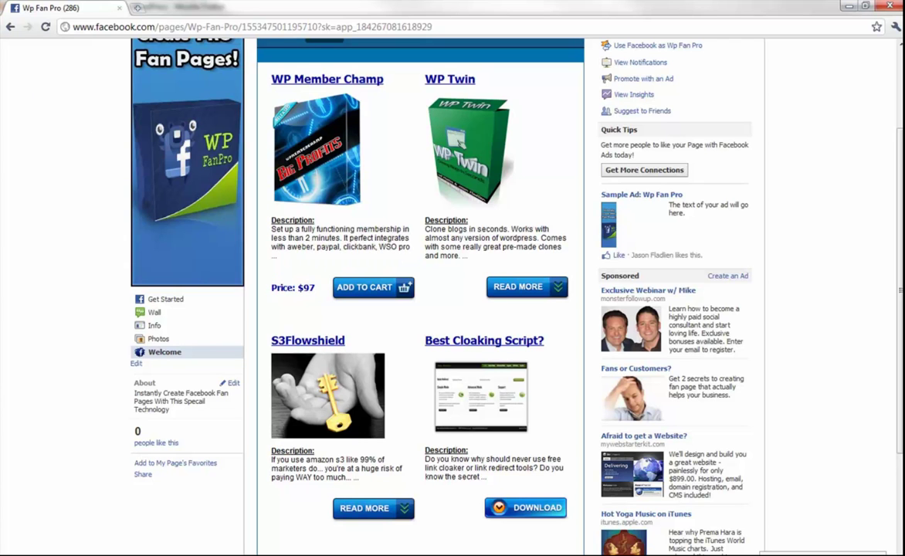
left_click_drag(317, 248, 272, 248)
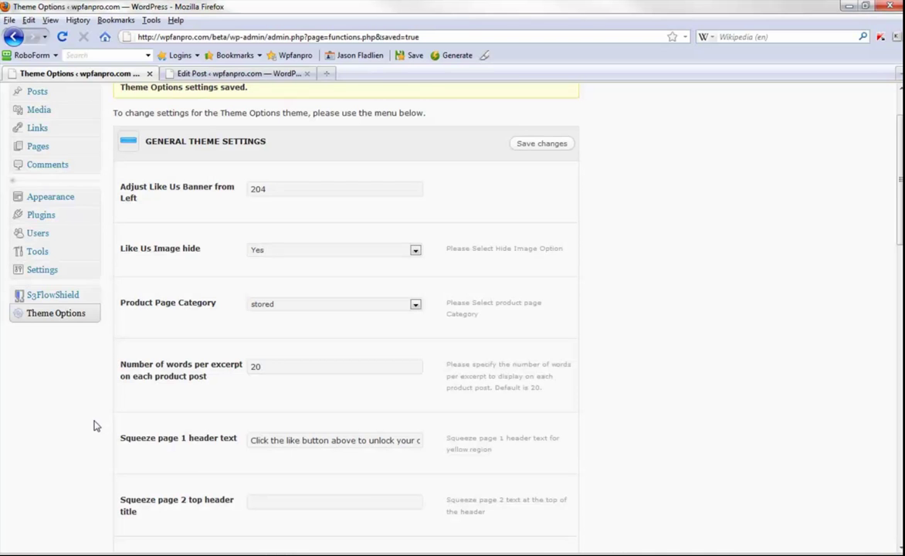
scroll(94, 424, "down", 3)
scroll(93, 425, "down", 2)
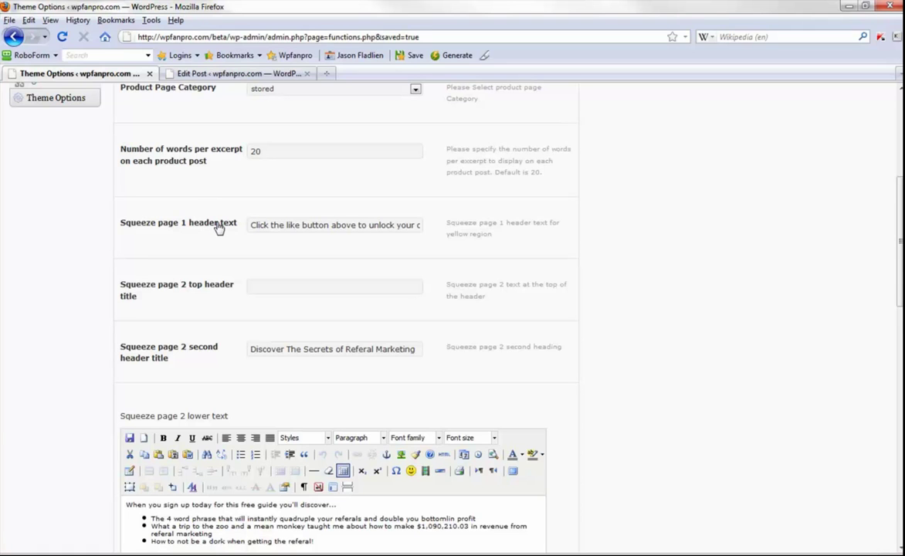
Replace the squeeze page 1 header with 'I got 16 videos on twitter I want to give...' and save.
left_click_drag(279, 225, 442, 224)
left_click(414, 225)
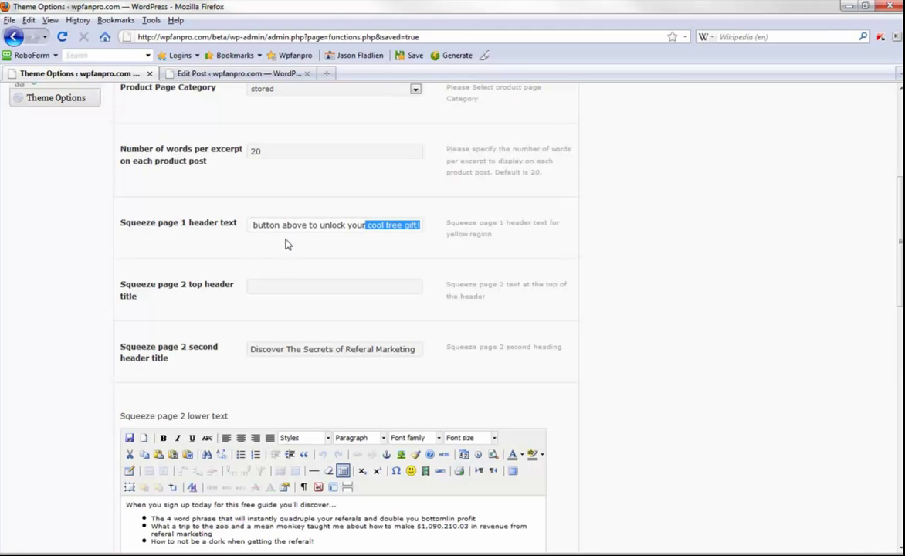
left_click(265, 224)
key("ctrl+a")
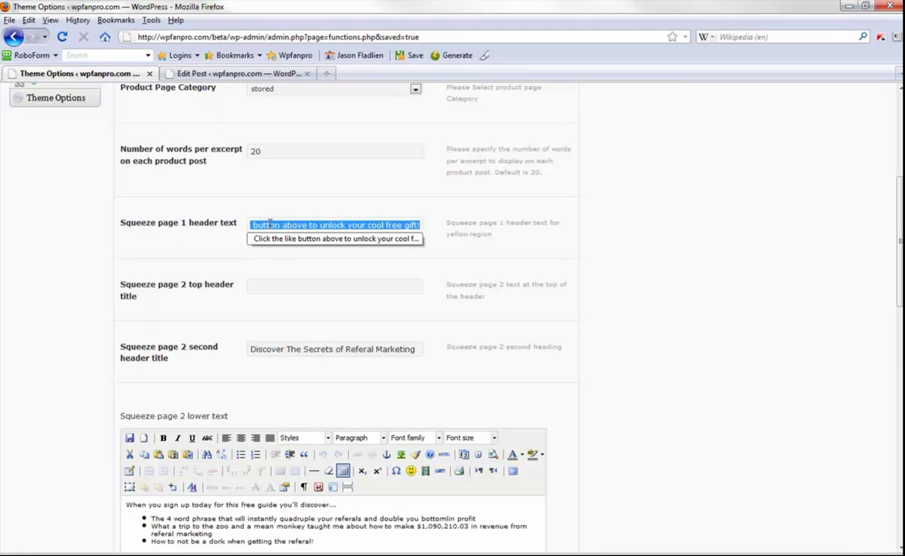
key("BackSpace")
type("I got 16 videos on twitter I want to give. click the li")
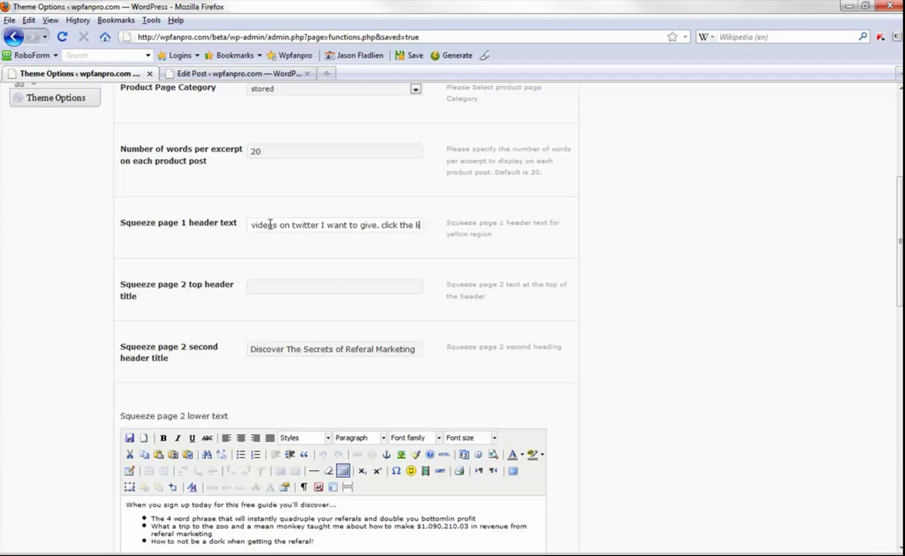
type("ke button before yo")
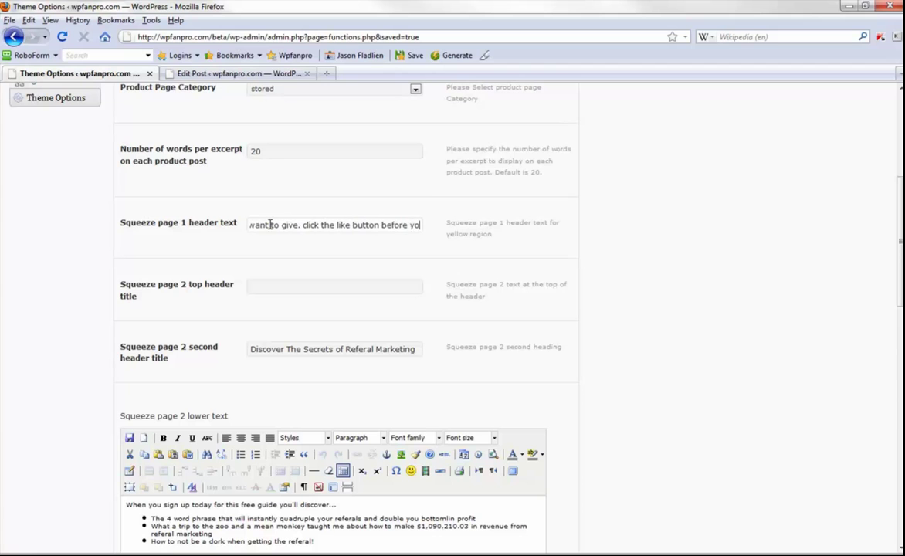
type("u can access them!")
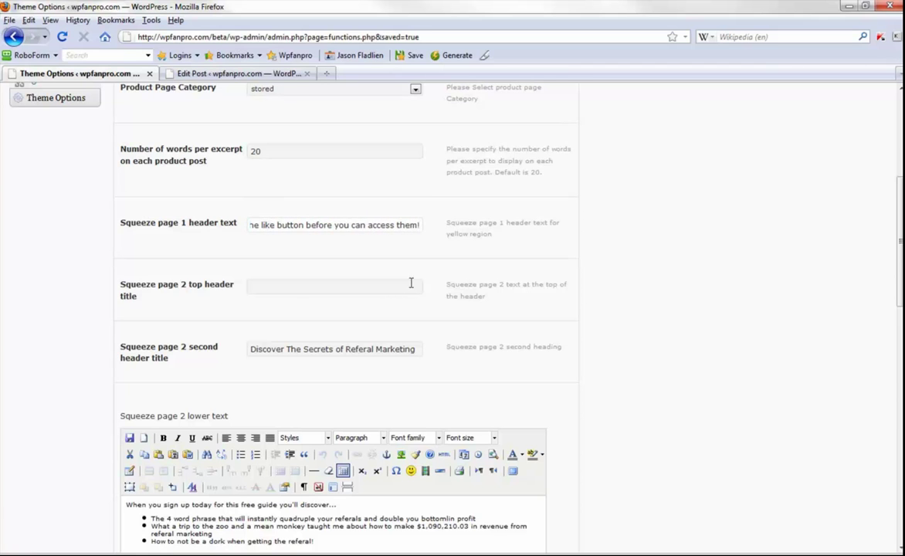
scroll(411, 283, "down", 3)
scroll(489, 309, "up", 8)
left_click(529, 147)
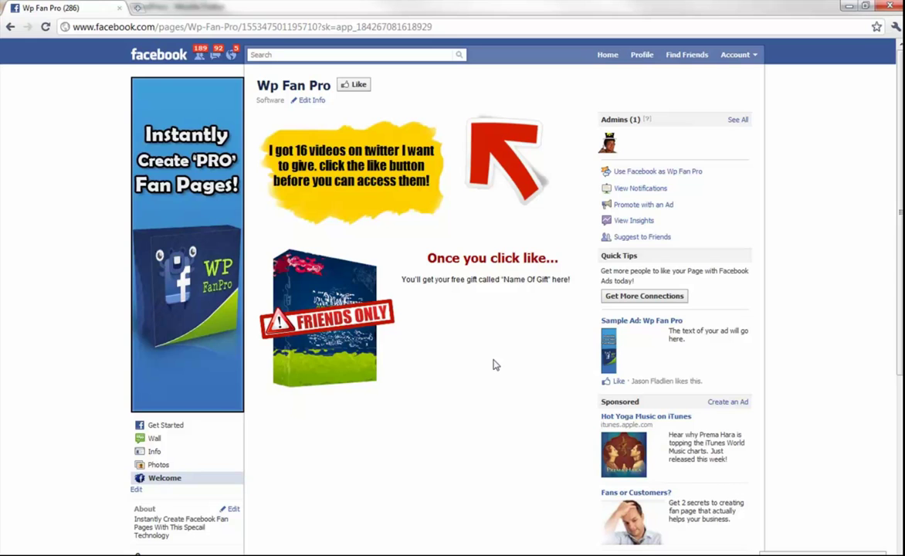
Check the new yellow banner text and 'Once you click like...' heading on Facebook.
left_click_drag(337, 150, 372, 147)
left_click(372, 147)
left_click_drag(429, 258, 516, 278)
Inspect the Squeeze Page 1 title 'Once you click like...' in the page editor.
left_click(512, 261)
key("alt+Tab")
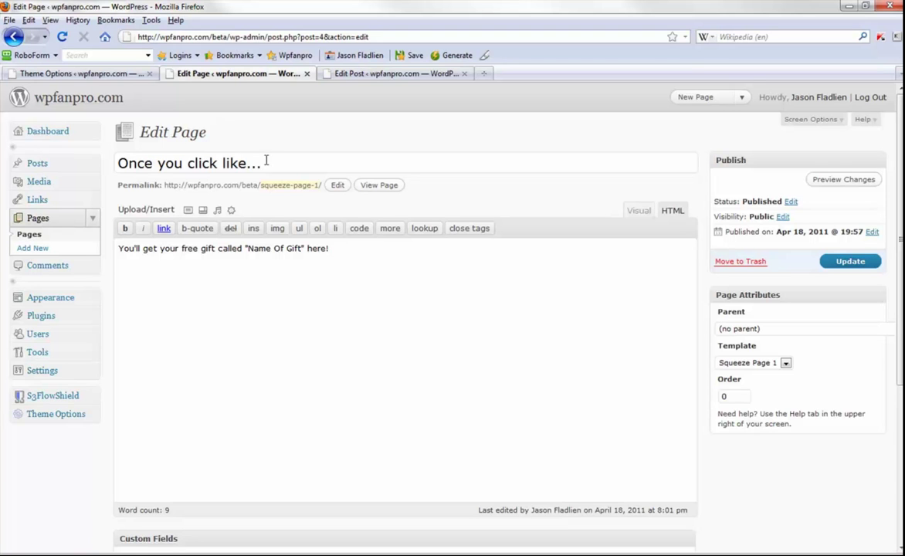
left_click_drag(274, 165, 232, 165)
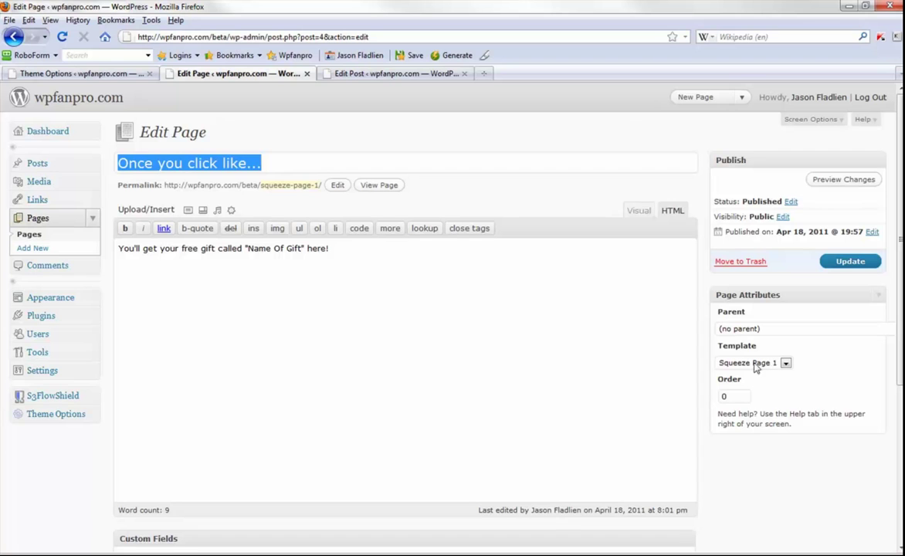
left_click(302, 248)
left_click_drag(276, 163, 79, 164)
Compare the page's title and free gift body line with the Facebook fan page.
key("alt+Tab")
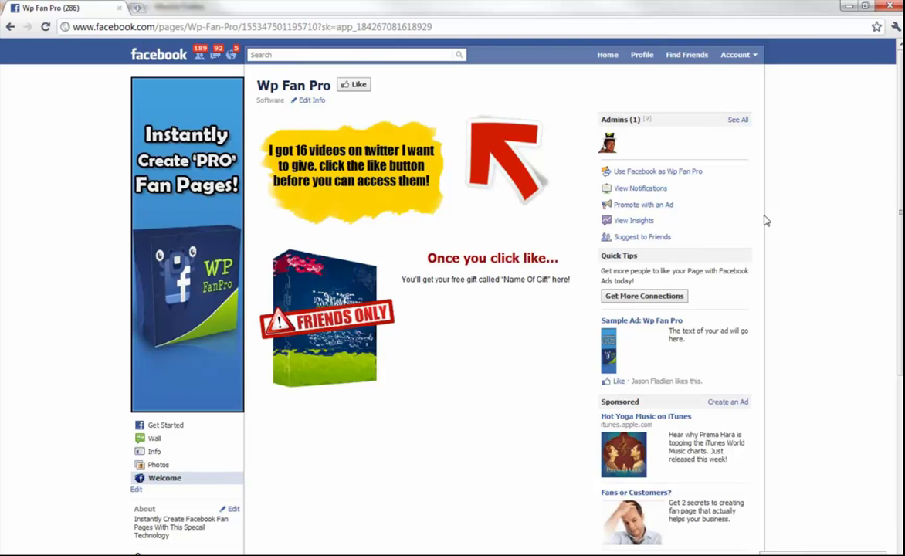
key("alt+Tab")
left_click(371, 352)
left_click_drag(284, 164, 34, 160)
left_click_drag(390, 255, 87, 251)
left_click(258, 251)
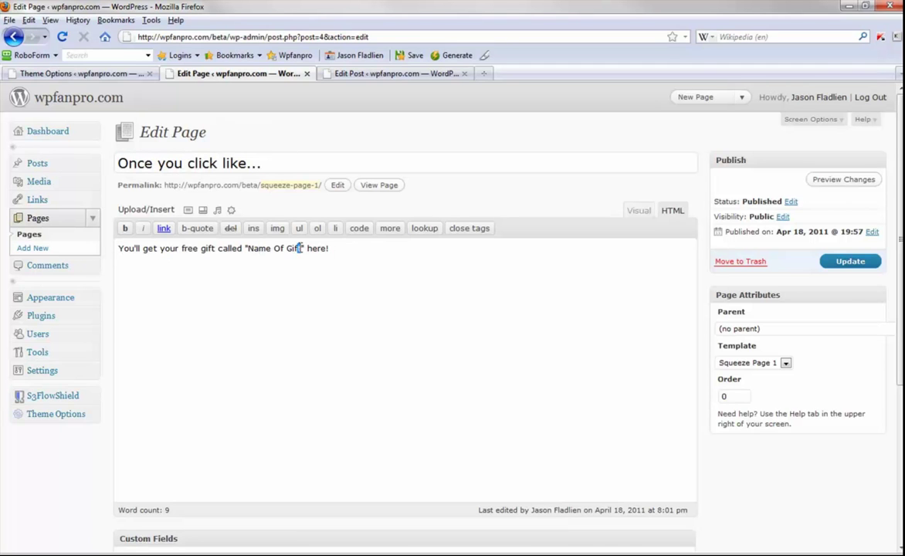
key("alt+Tab")
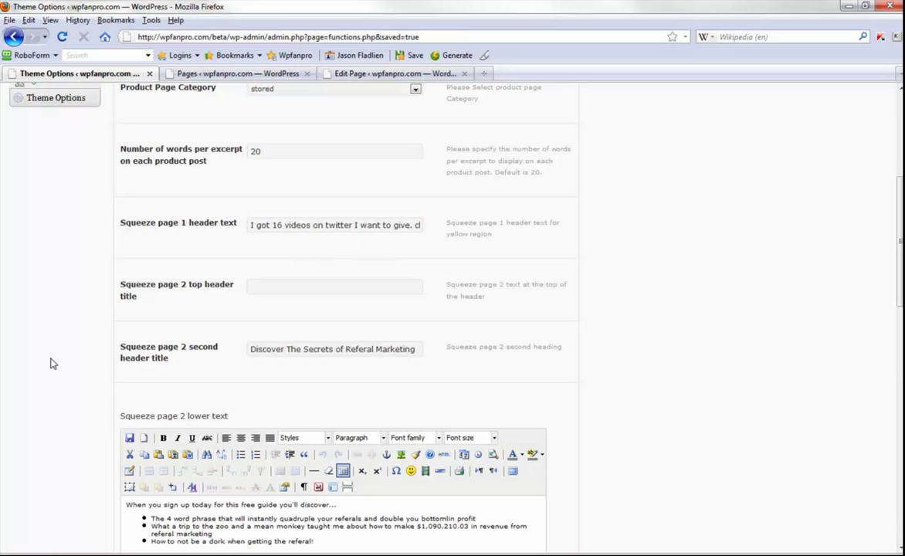
Set the squeeze page 2 headers to 'Hi!' and 'This is another title to mess with!'.
left_click(266, 285)
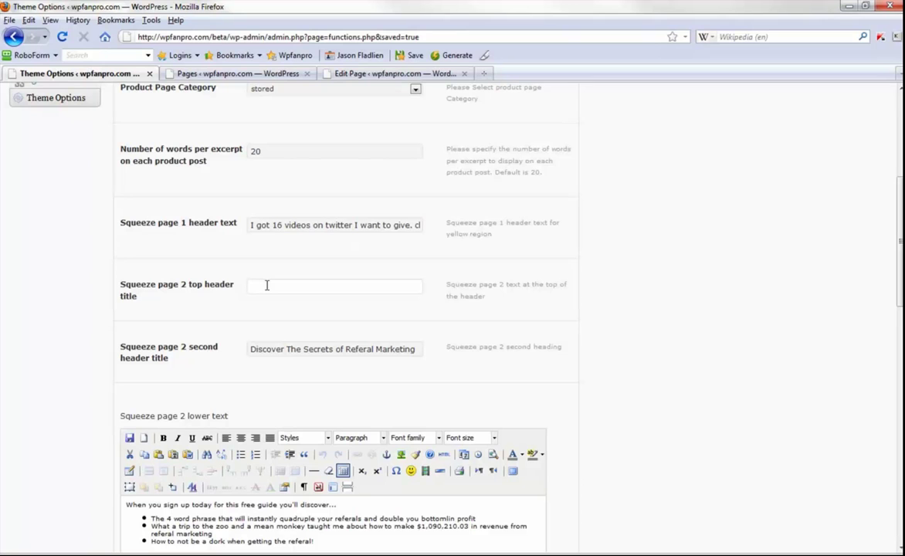
type("Hi!")
left_click_drag(252, 351, 445, 350)
type("This is")
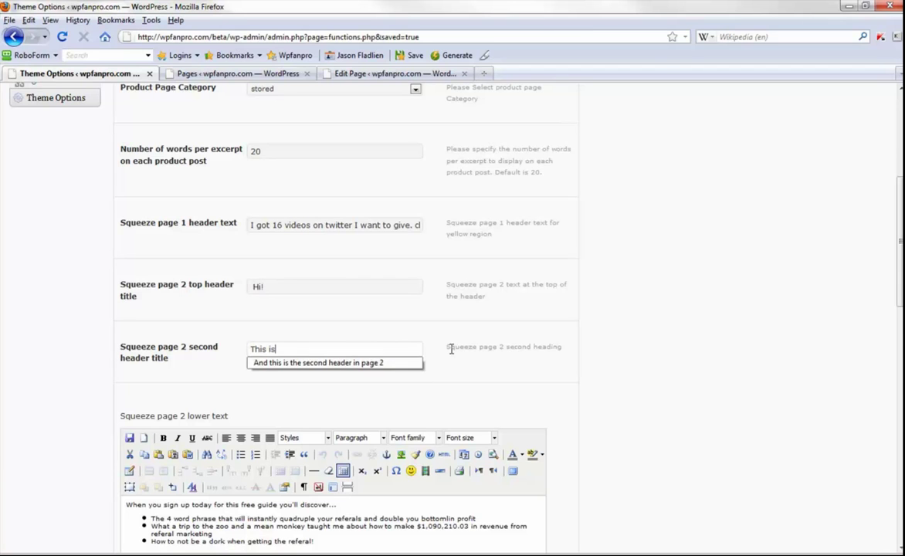
type(" another title to mess with!")
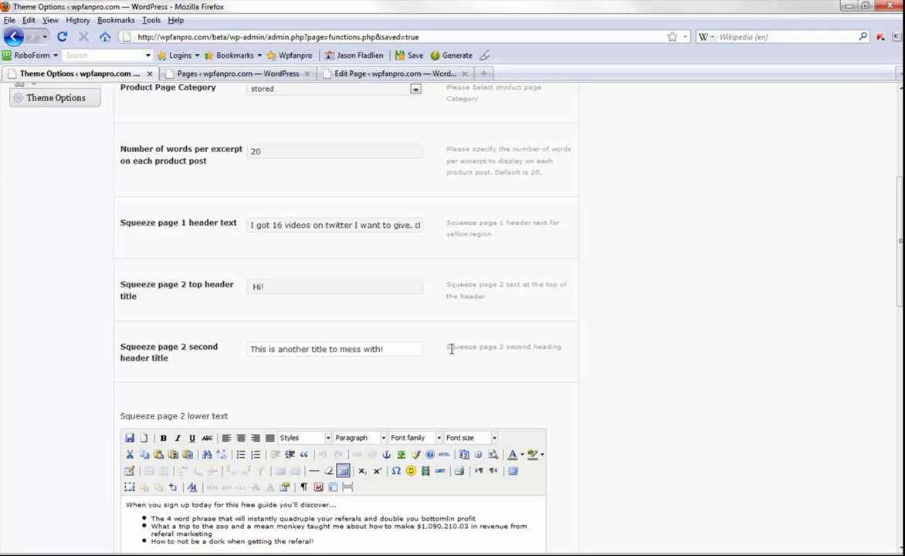
Replace squeeze page 2's lower text with placeholder lines formatted as a bulleted list.
scroll(451, 348, "down", 2)
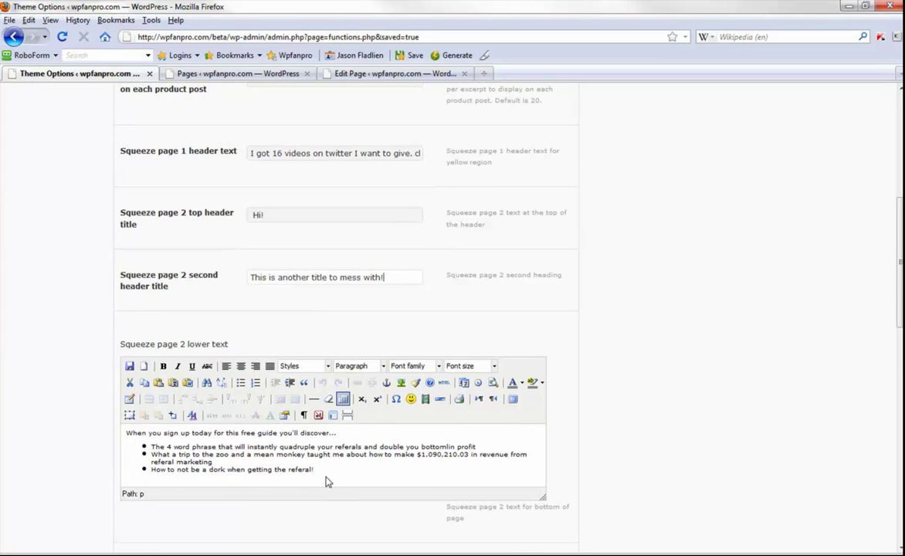
left_click_drag(331, 477, 118, 434)
key("Delete")
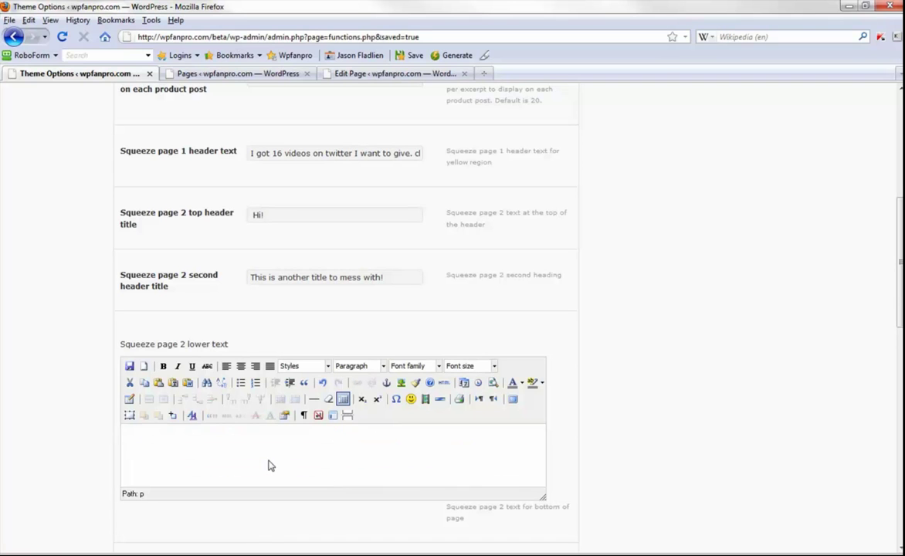
type("just put what you want here...")
left_click(240, 383)
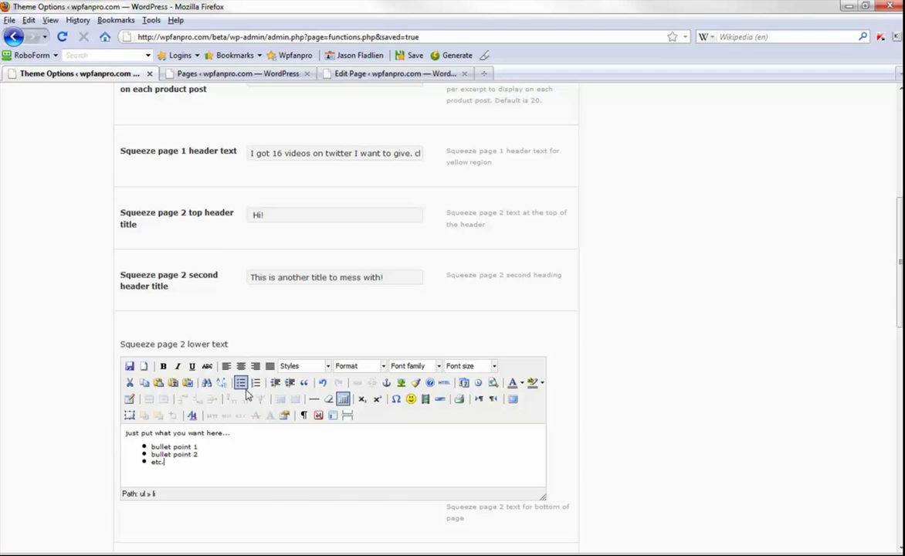
scroll(538, 398, "down", 5)
scroll(538, 400, "up", 8)
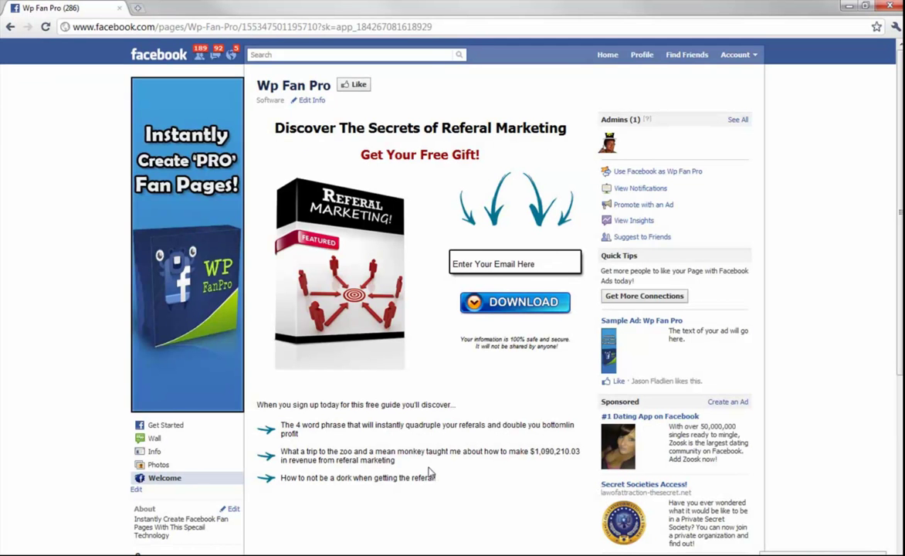
Refresh the fan page and highlight the new Hi! heading, title line and placeholder bullets.
key("F5")
left_click_drag(432, 118, 407, 116)
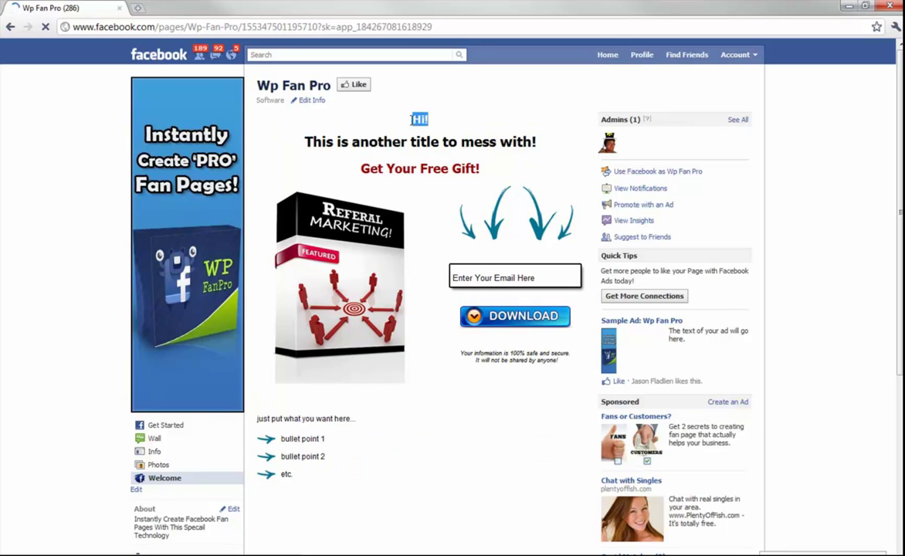
left_click_drag(283, 139, 538, 149)
left_click_drag(492, 174, 349, 174)
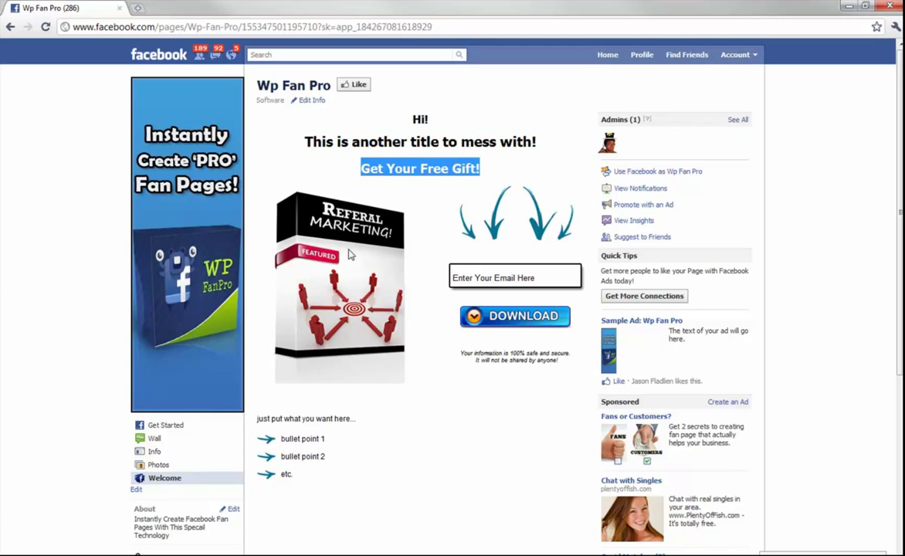
left_click_drag(350, 255, 351, 226)
left_click(307, 409)
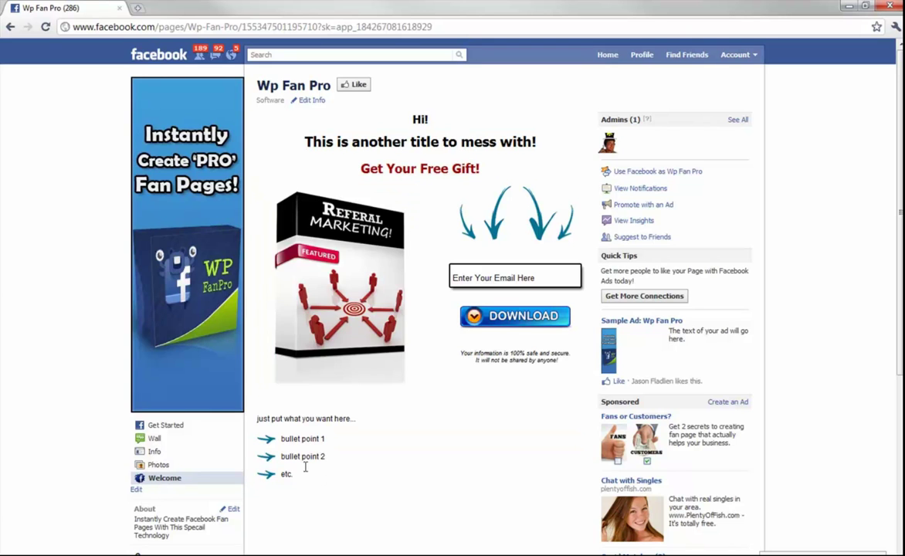
left_click_drag(309, 485, 272, 430)
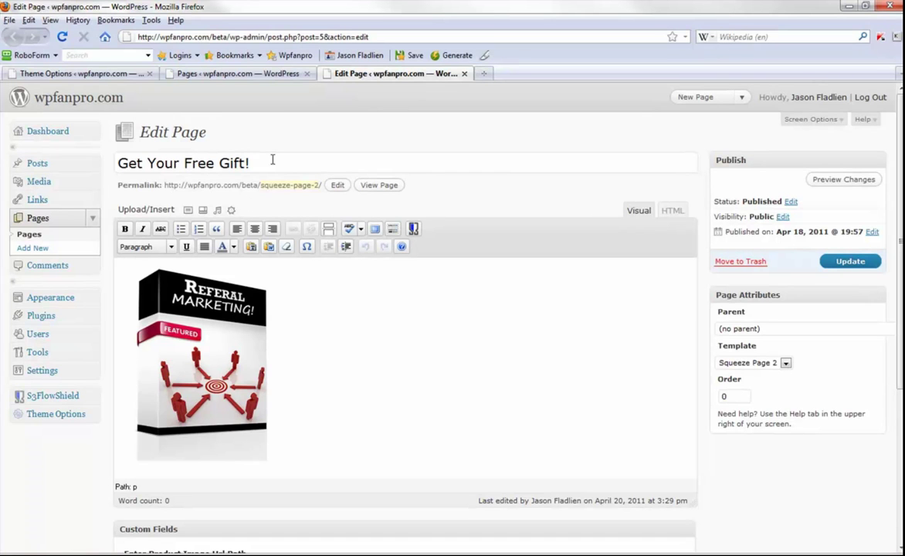
Select the squeeze page 2 product image, view its Add an Image upload options, then close them.
left_click_drag(267, 163, 46, 164)
left_click(193, 351)
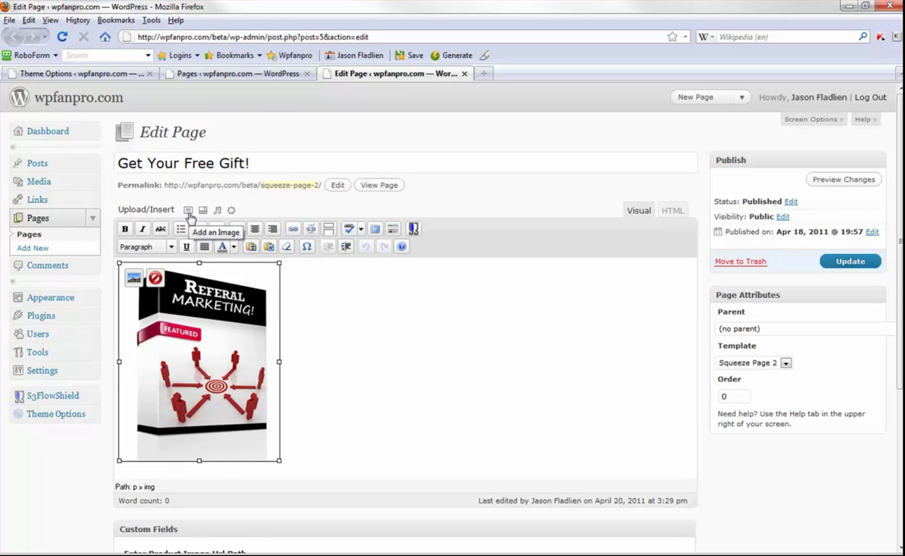
left_click(189, 211)
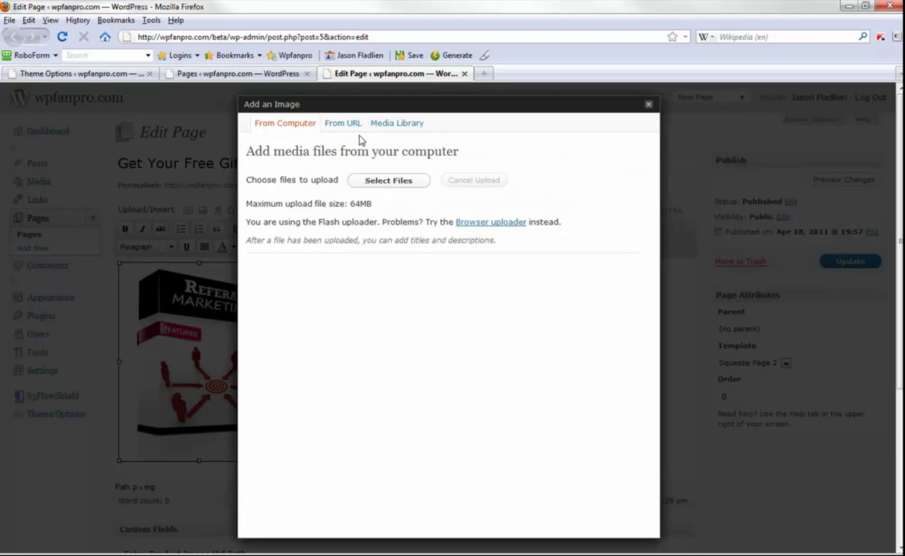
left_click(649, 104)
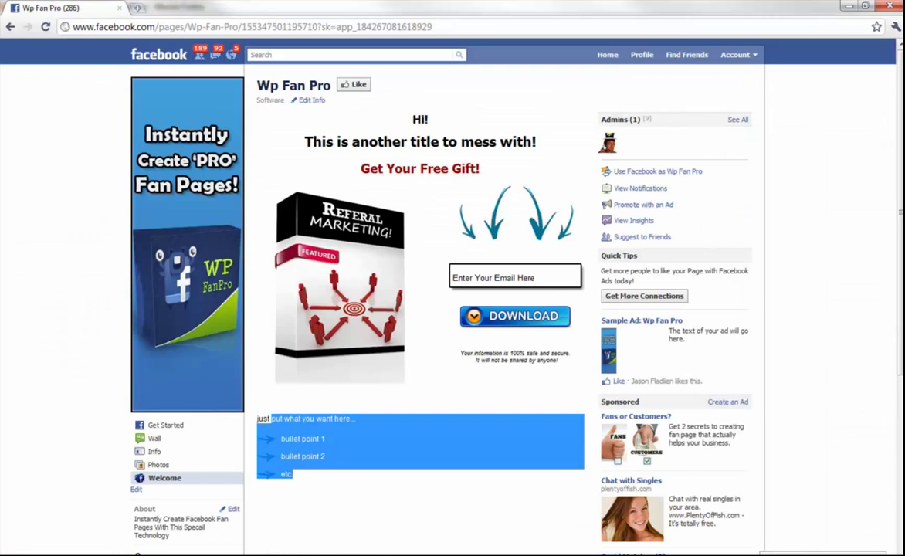
left_click(347, 446)
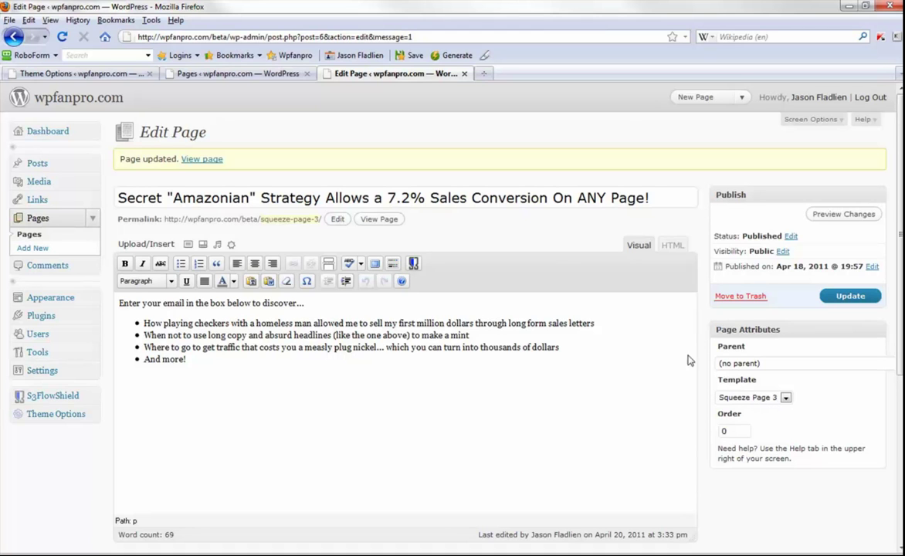
left_click_drag(651, 198, 116, 195)
left_click_drag(186, 360, 111, 281)
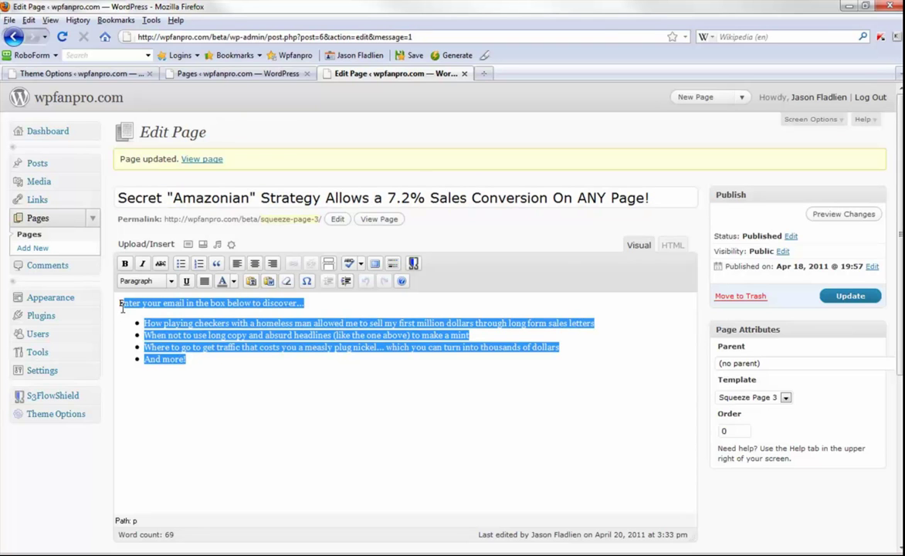
left_click(120, 302)
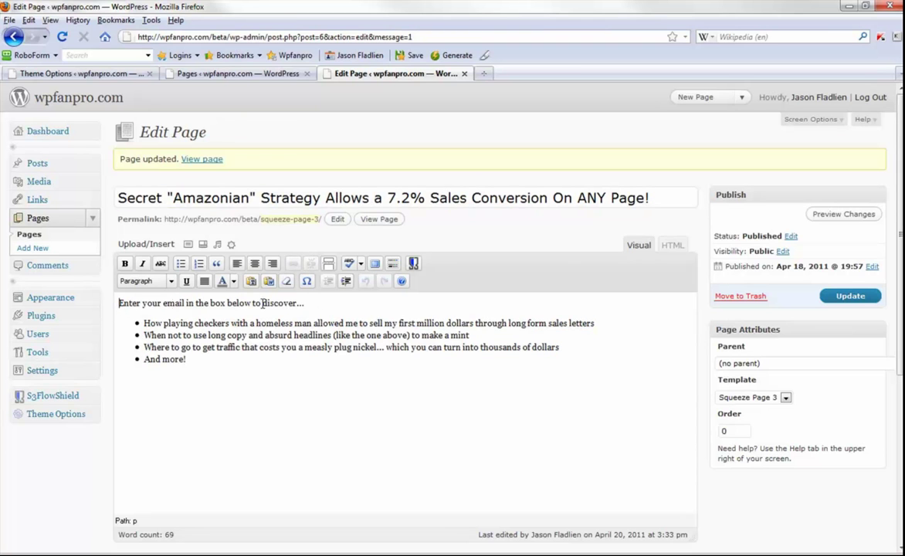
left_click(153, 323)
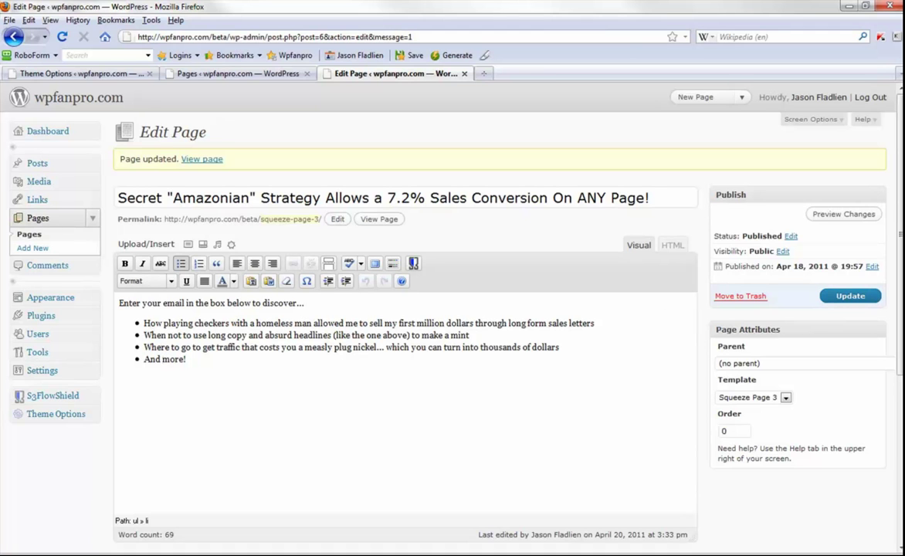
left_click_drag(418, 156, 283, 121)
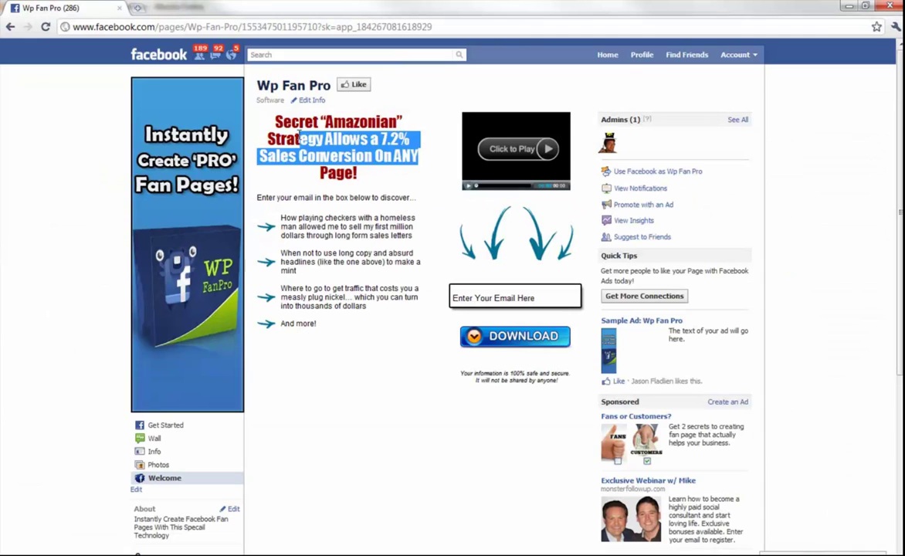
left_click_drag(304, 306, 255, 182)
left_click(369, 339)
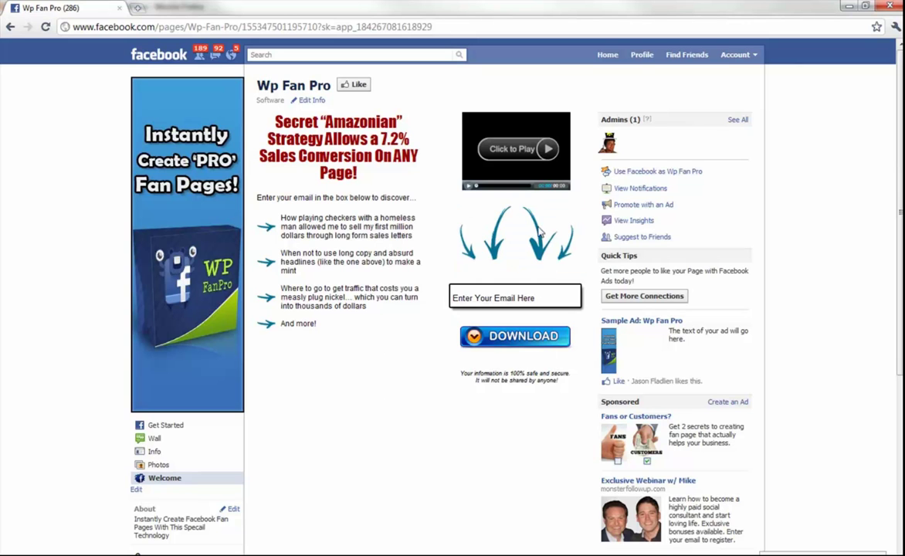
Try the squeeze page video, dismiss the email-required alert, and highlight the Lone Ranger warning banner.
left_click(530, 152)
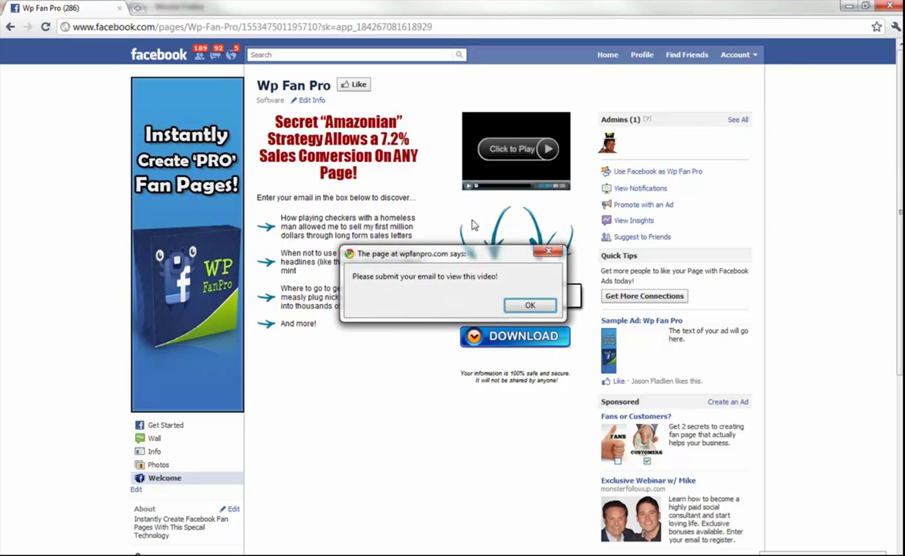
left_click(512, 306)
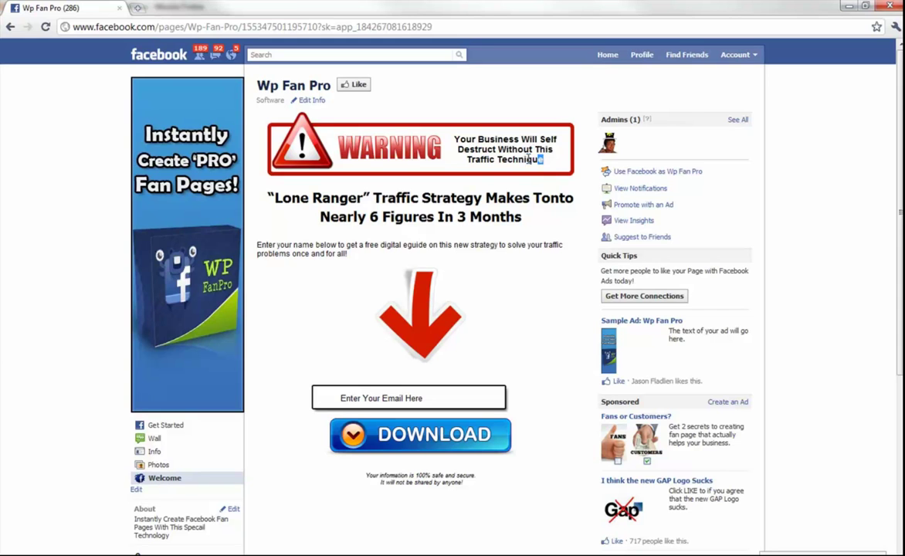
left_click_drag(544, 161, 464, 140)
left_click(386, 223)
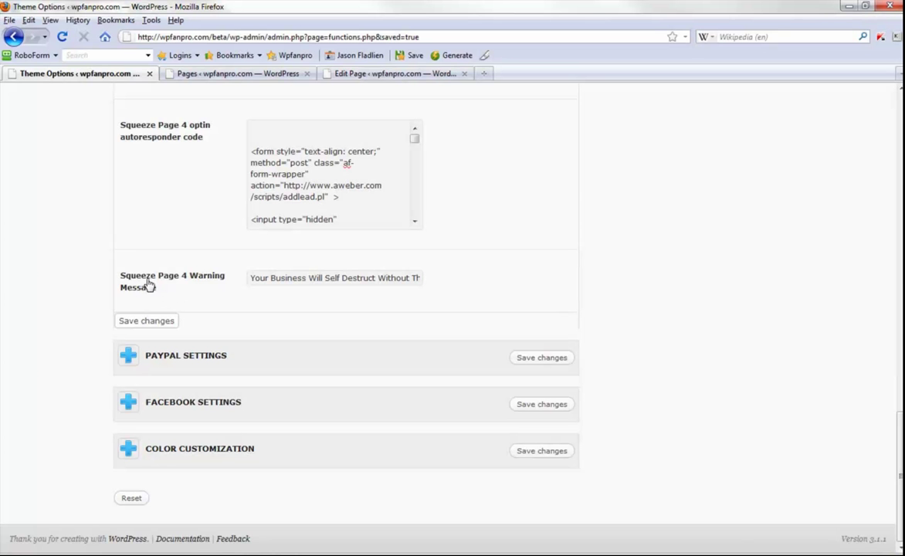
Replace the Squeeze Page 4 warning message with 'You can put whatever you want in here!'.
left_click_drag(248, 280, 309, 280)
left_click(505, 289)
triple_click(380, 282)
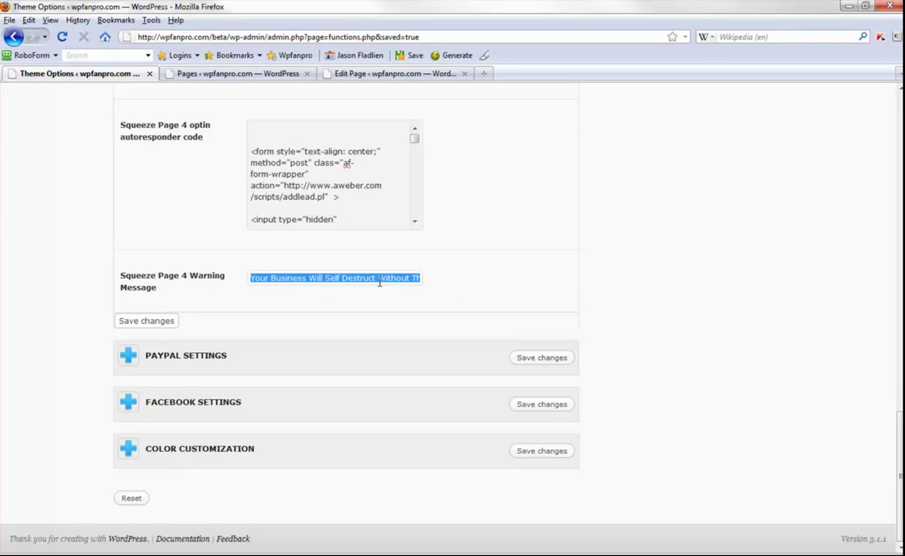
type("AYou ca")
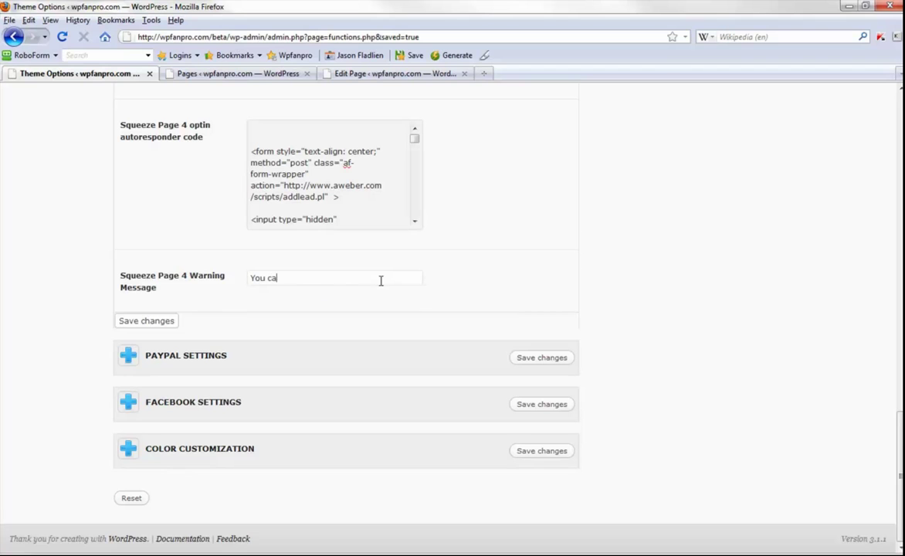
type("n put whatever you want")
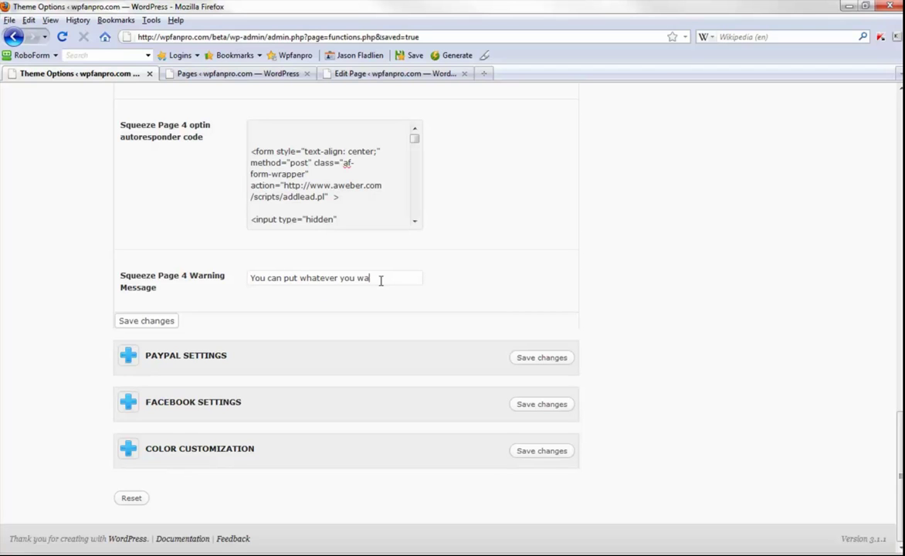
type(" in  here!")
Save the new warning message and highlight the updated banner, headline and intro on the fan page.
left_click(173, 321)
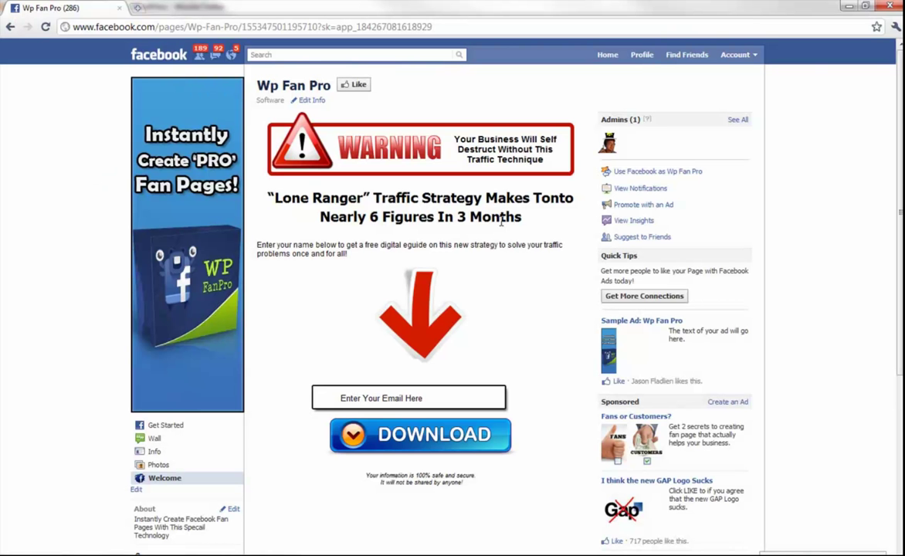
left_click_drag(544, 160, 460, 149)
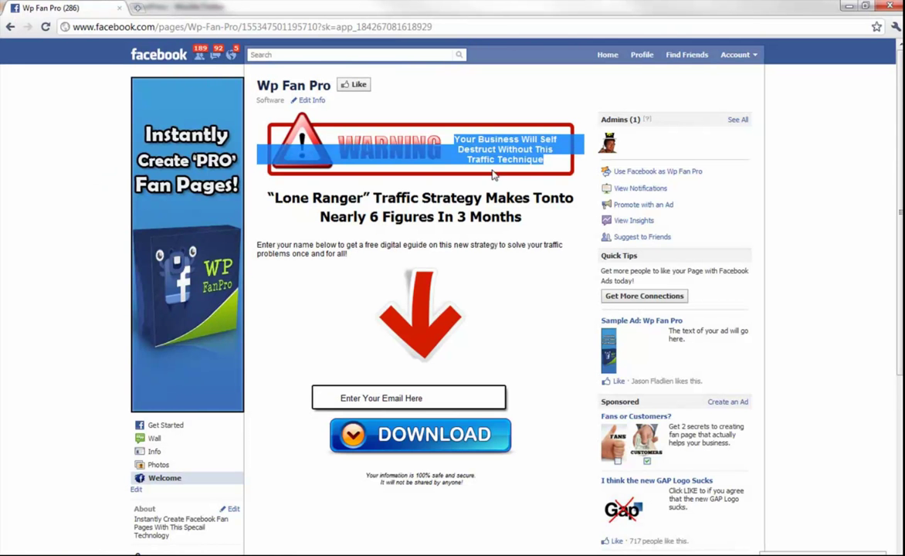
left_click(487, 249)
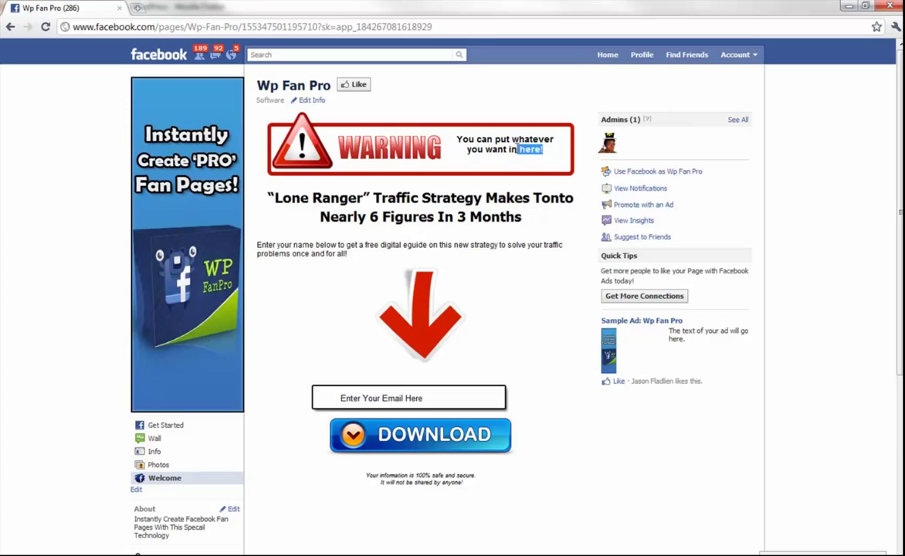
triple_click(423, 127)
left_click(439, 192)
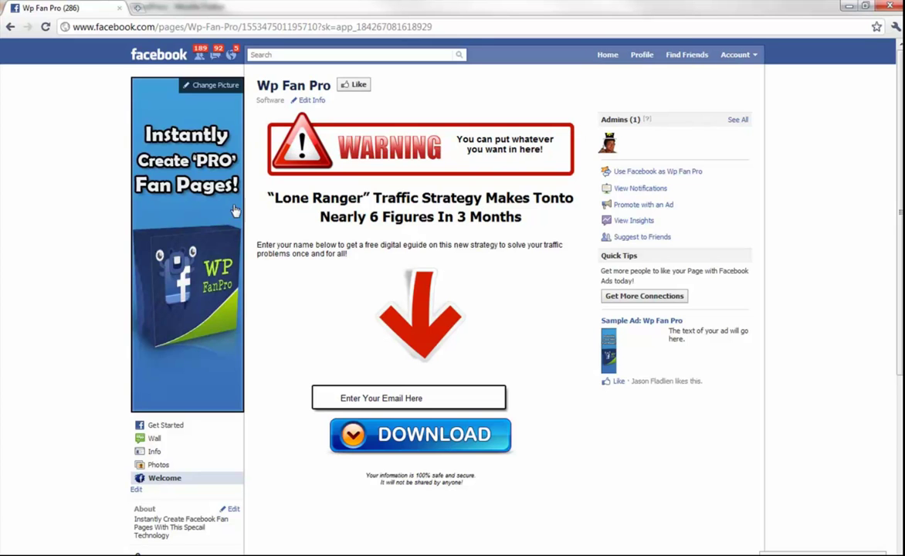
left_click_drag(332, 232, 272, 199)
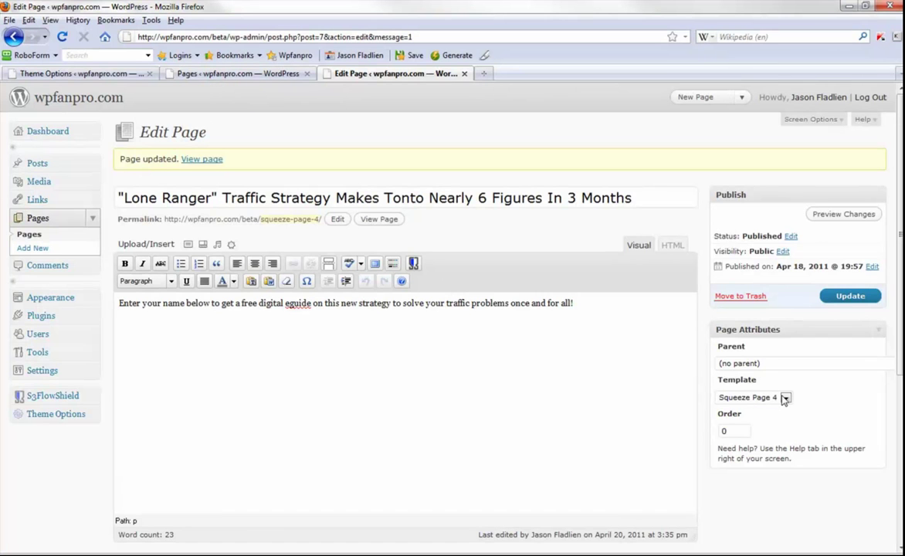
Compare the Lone Ranger page title and intro paragraph in the editor with the fan page headline.
left_click(640, 198)
left_click_drag(632, 198, 119, 206)
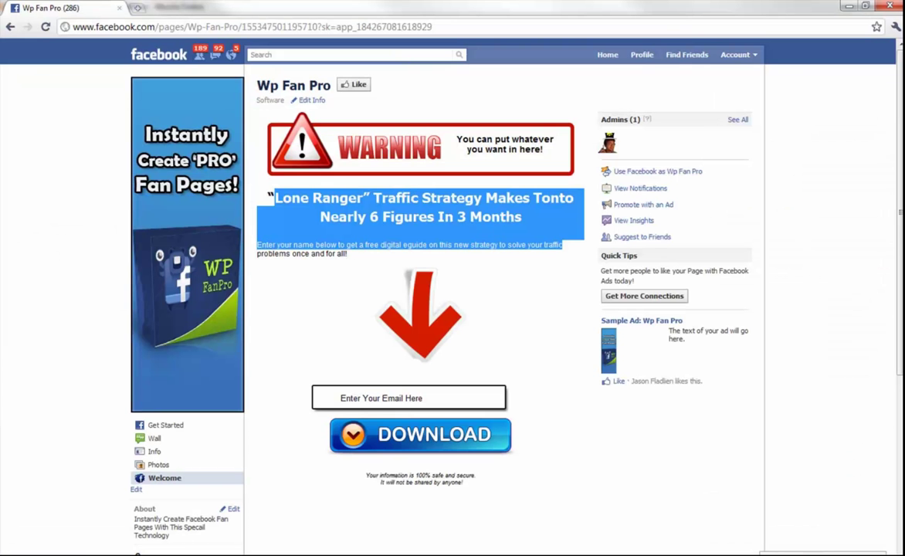
left_click(297, 204)
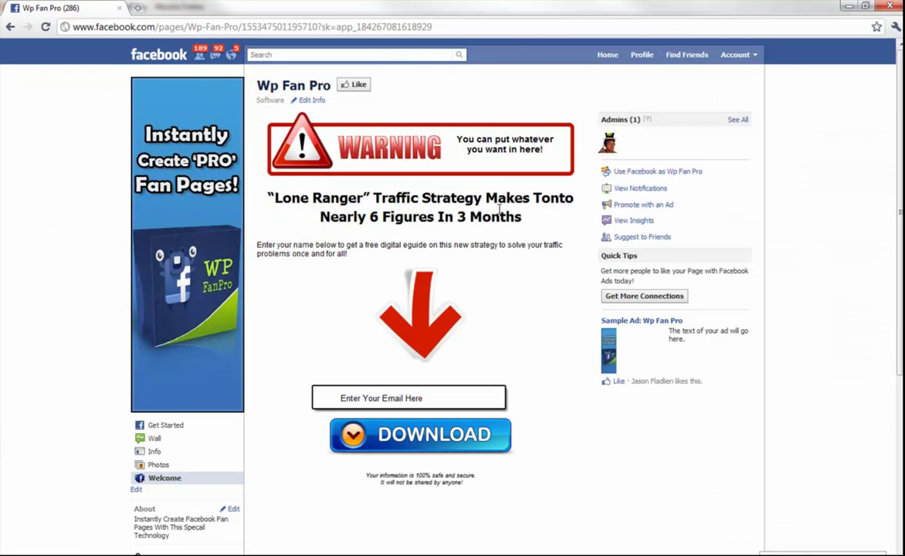
left_click_drag(523, 217, 483, 217)
left_click_drag(258, 253, 259, 236)
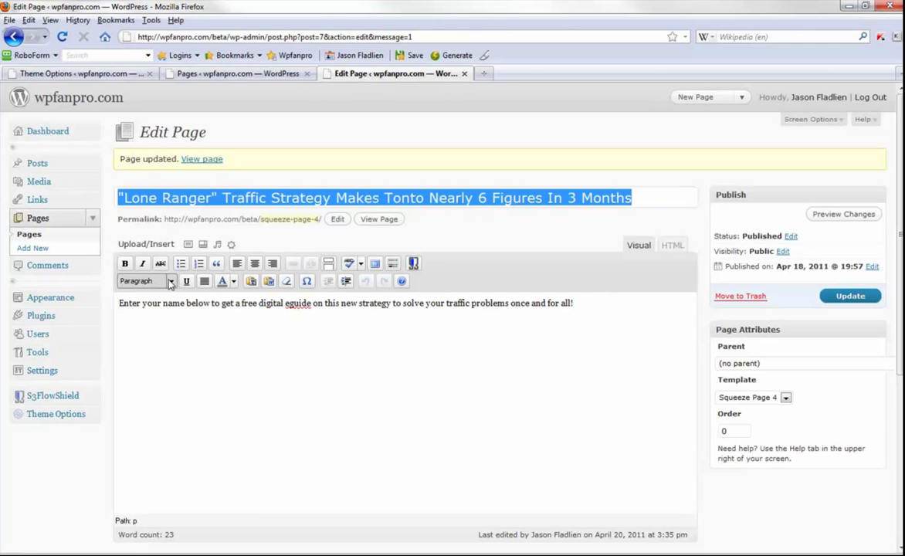
left_click(147, 303)
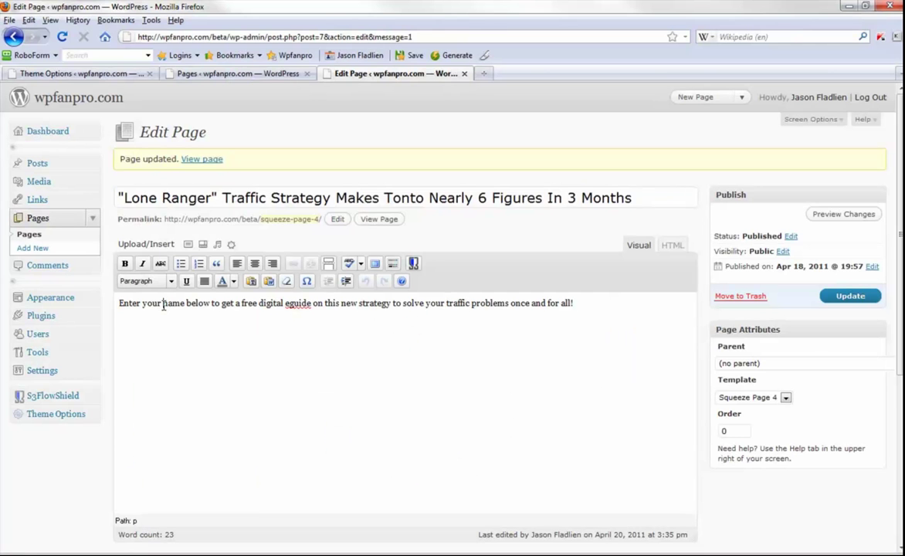
triple_click(163, 304)
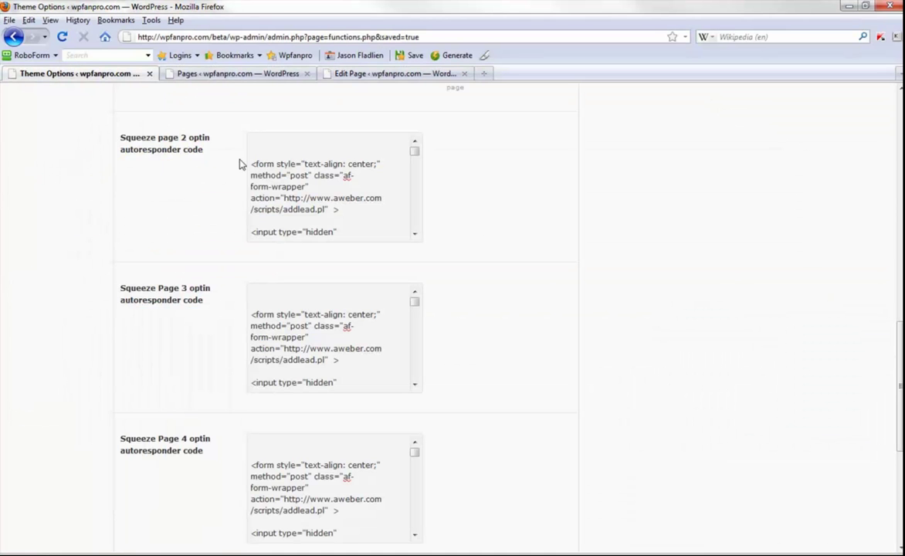
Scroll past the squeeze page autoresponder codes and expand PAYPAL SETTINGS to reveal the PayPal email.
left_click_drag(253, 150, 177, 151)
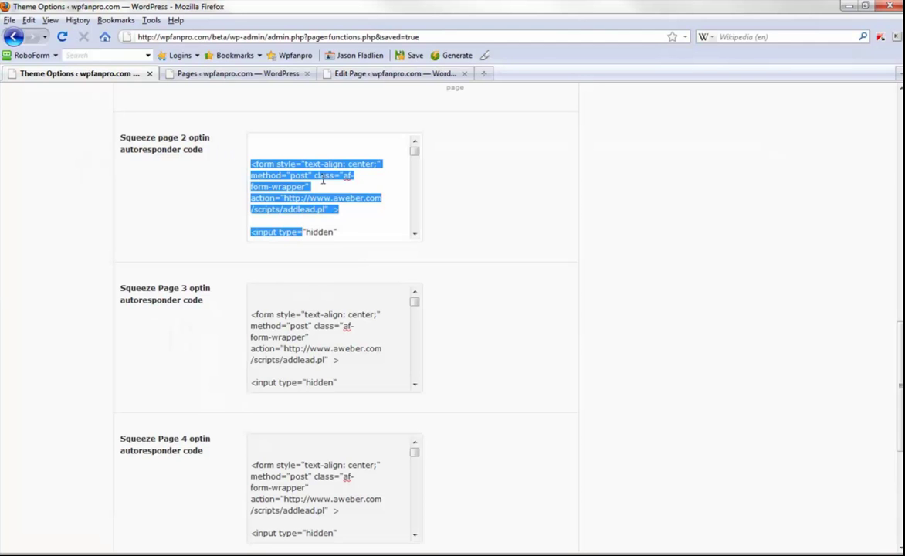
scroll(351, 228, "down", 2)
left_click(581, 184)
scroll(638, 249, "down", 5)
scroll(638, 249, "down", 1)
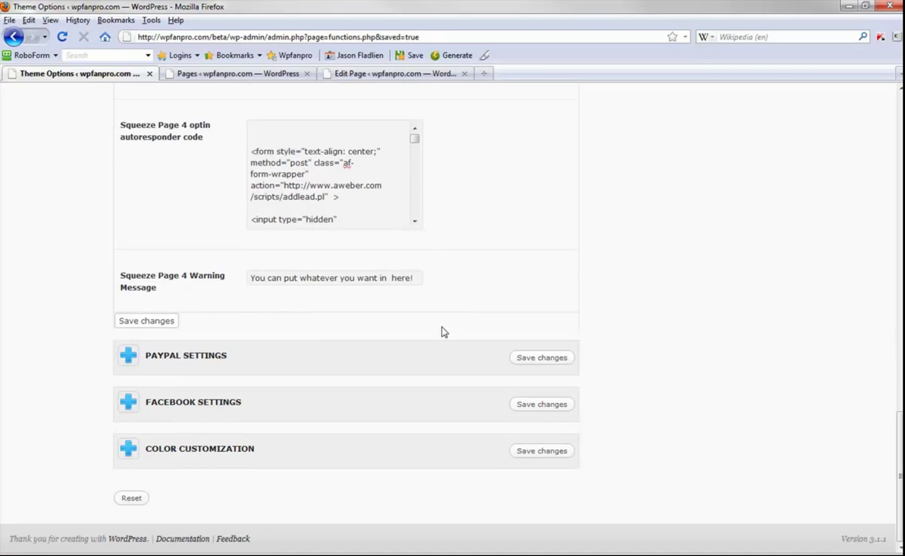
left_click(129, 356)
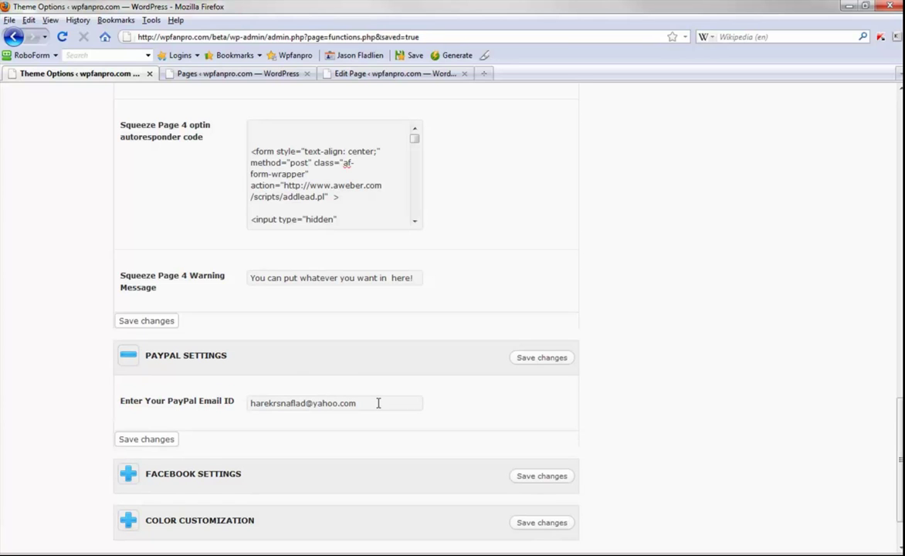
Collapse PayPal, expand the Facebook settings, and review the App ID and secret key.
left_click(128, 355)
left_click(126, 401)
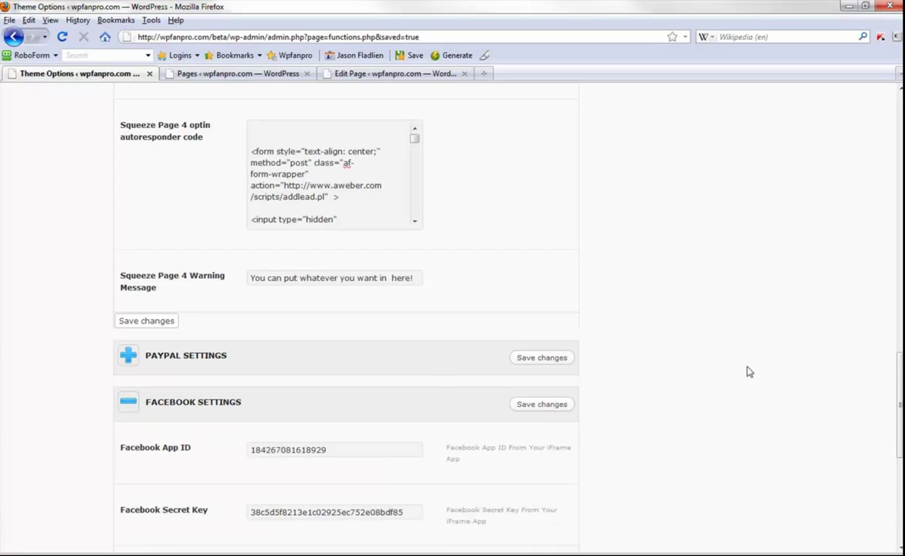
scroll(769, 373, "down", 5)
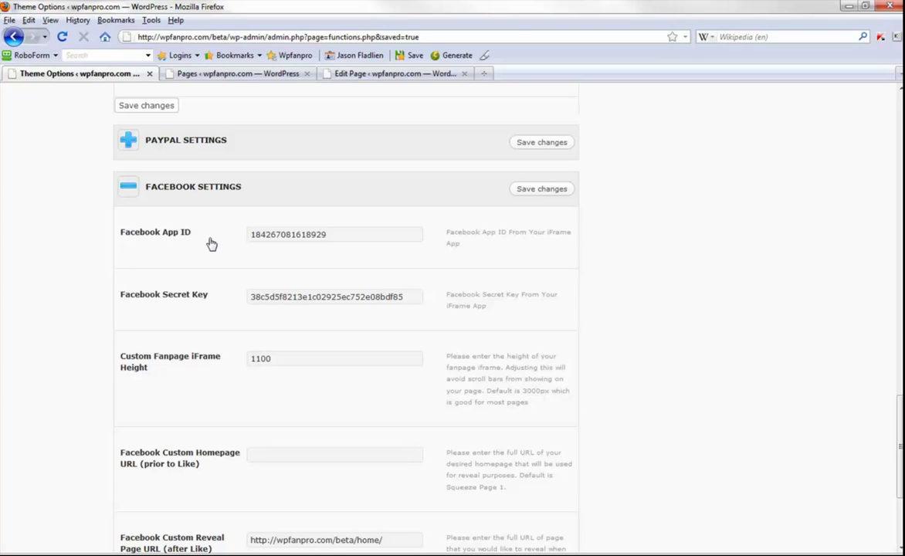
double_click(319, 234)
double_click(371, 297)
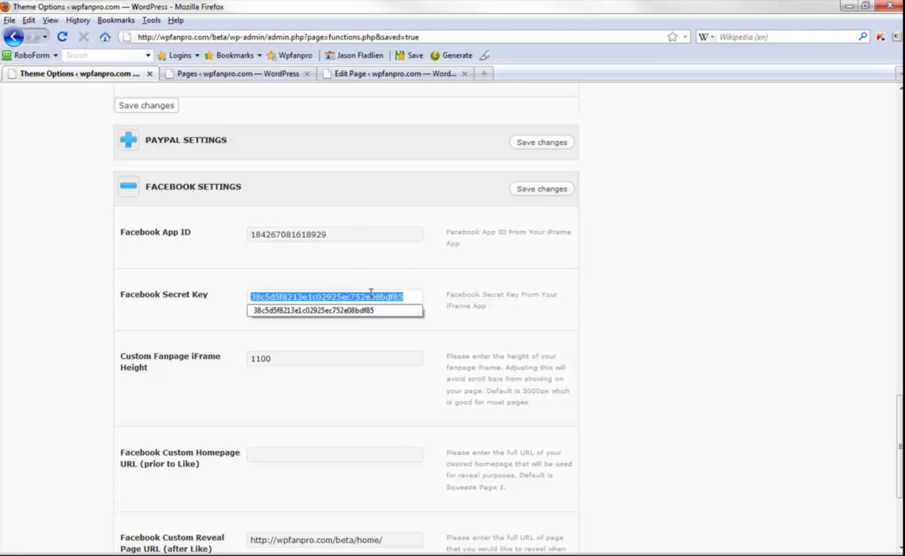
left_click(568, 318)
Review the 1100 iFrame height and the Facebook Custom Homepage URL field before switching to the fan page.
scroll(540, 320, "down", 2)
left_click(282, 286)
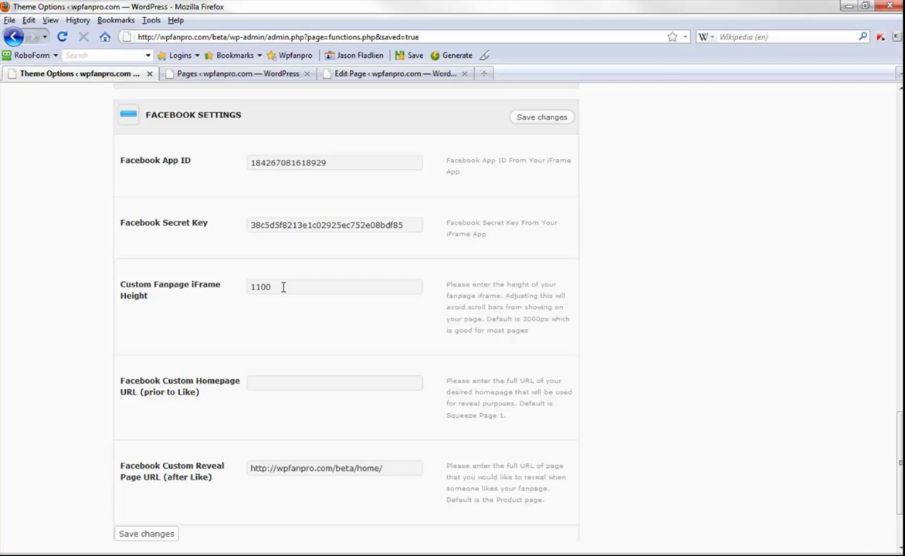
left_click_drag(286, 287, 234, 286)
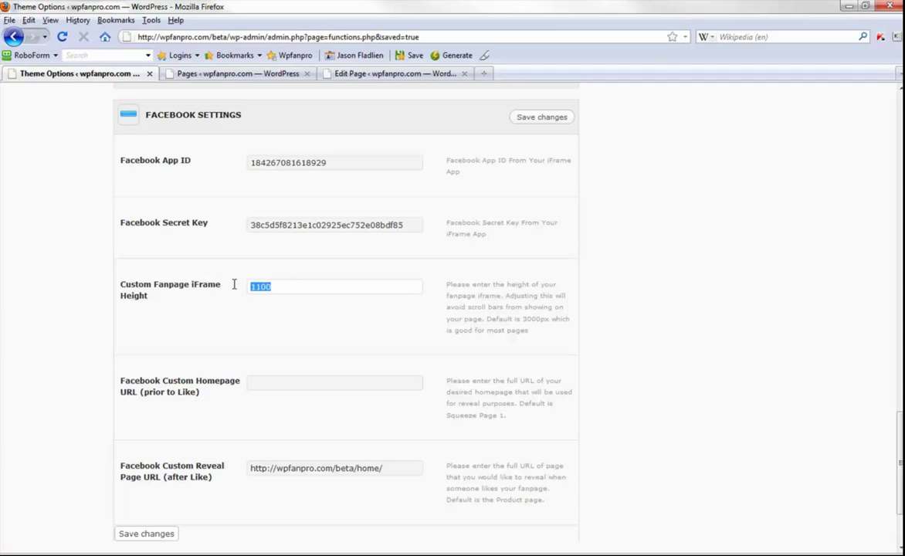
left_click(247, 386)
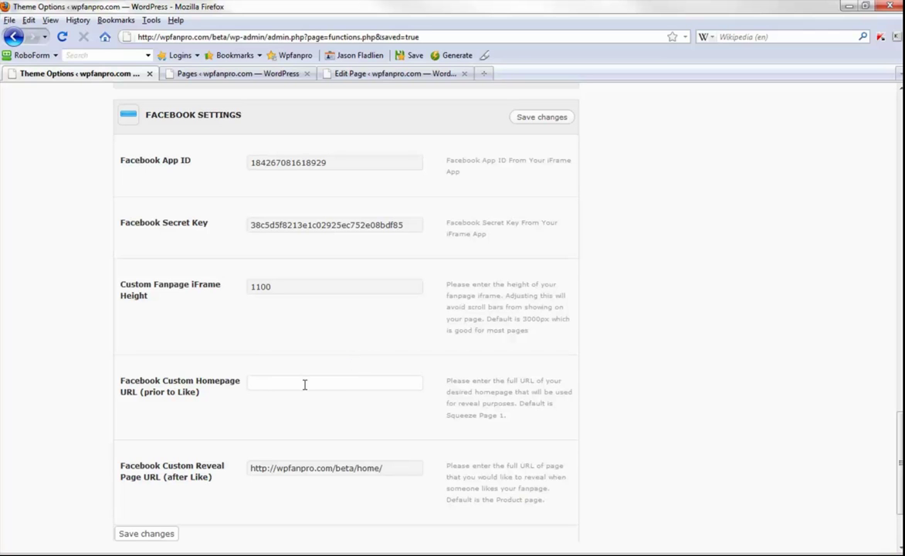
key("alt+Tab")
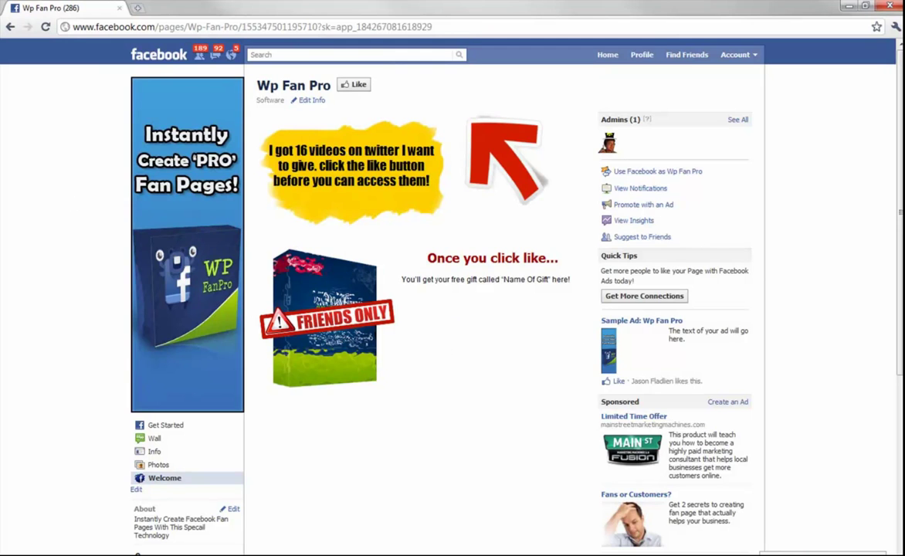
Back in WordPress, open the Pages list in a new tab.
key("alt+Tab")
scroll(159, 245, "up", 15)
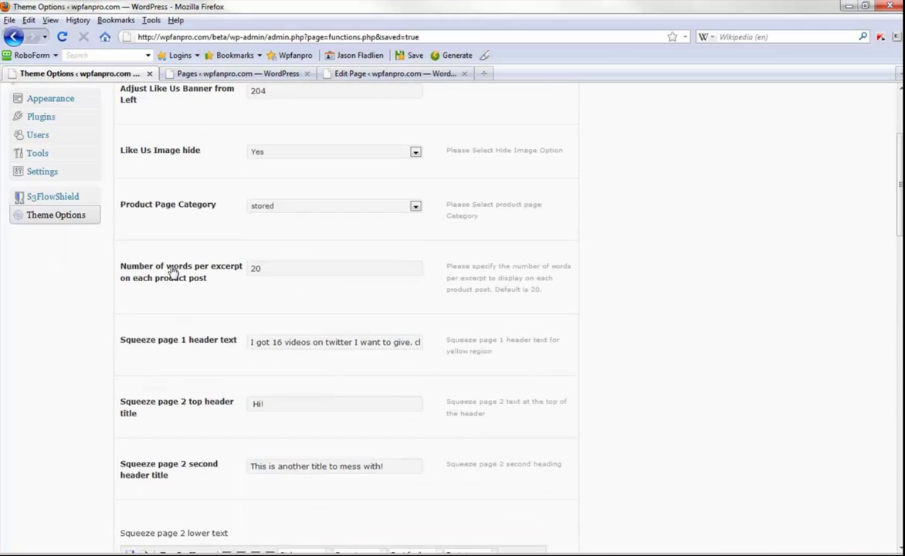
scroll(173, 272, "up", 5)
middle_click(48, 224)
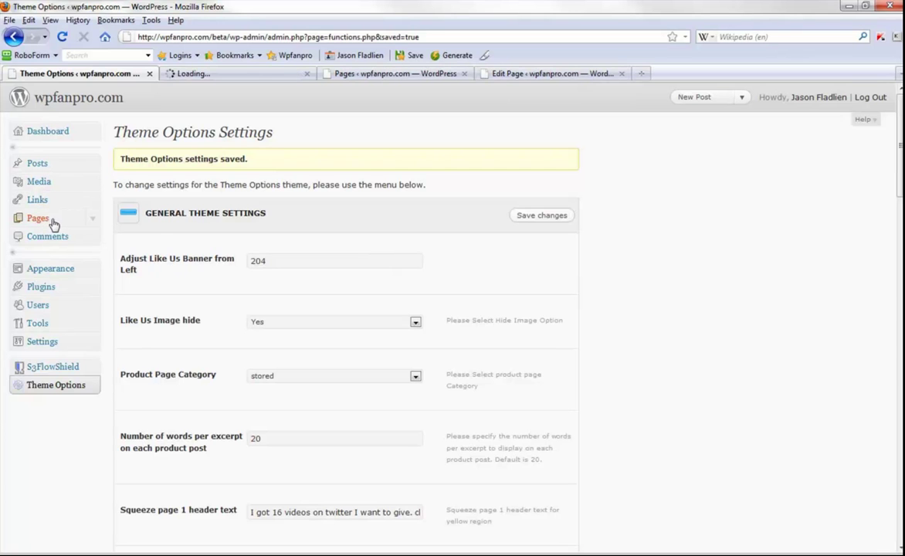
left_click(207, 70)
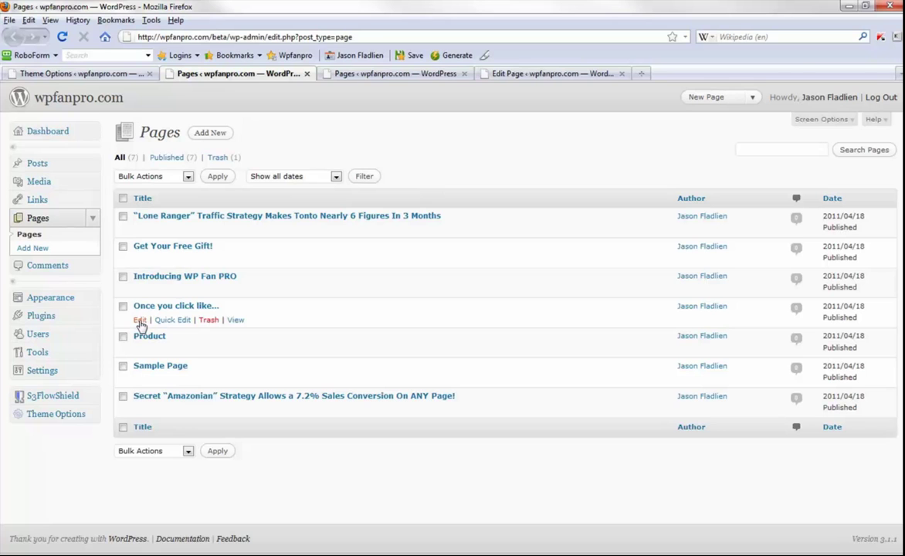
Open the 'Once you click like...' editor, select its squeeze-page-1 permalink, and return to Theme Options.
middle_click(140, 319)
left_click(366, 72)
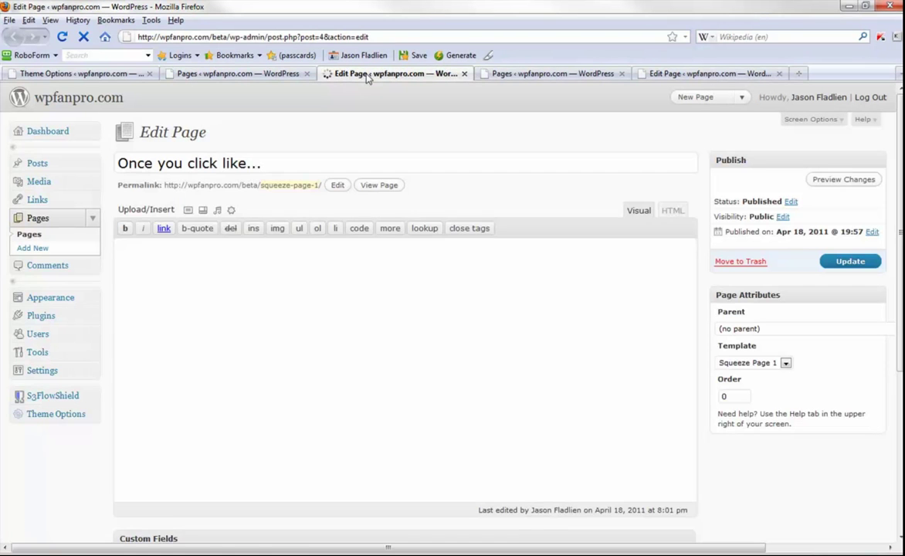
left_click_drag(316, 184, 165, 186)
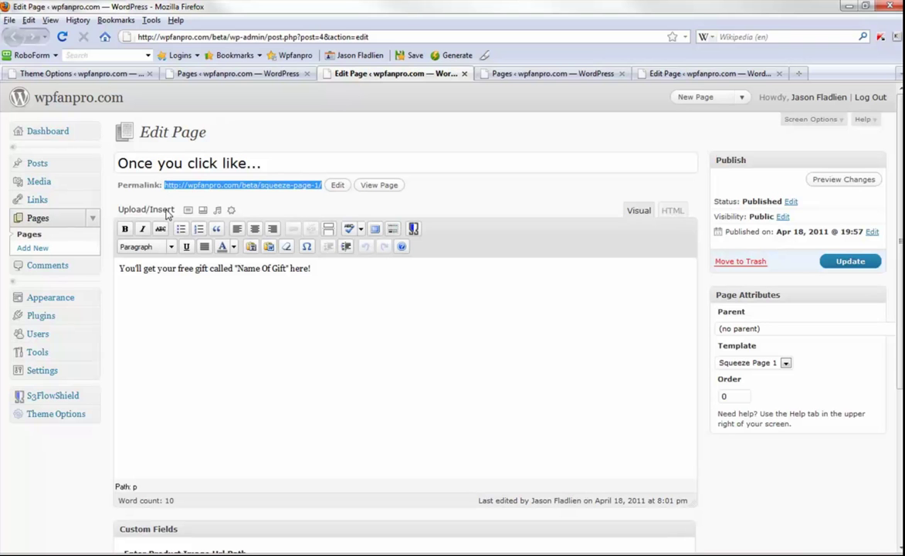
left_click(81, 73)
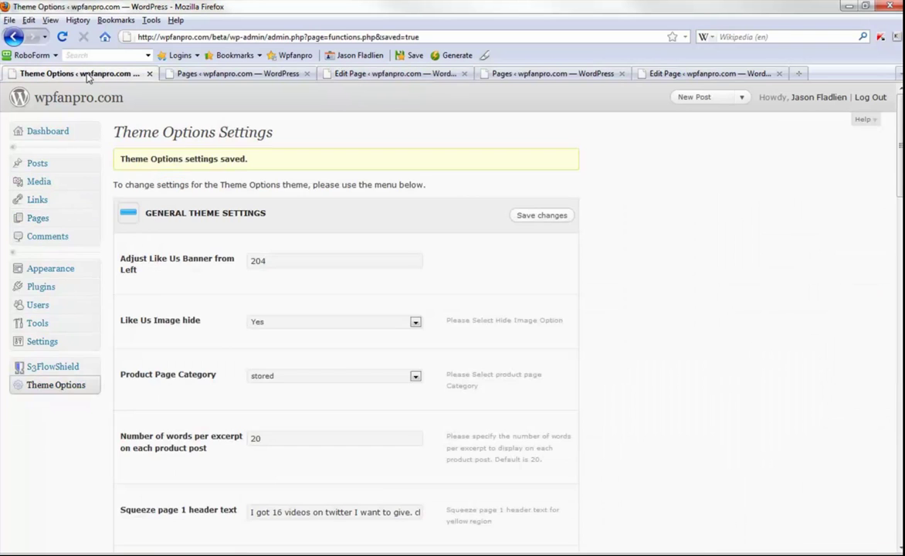
scroll(380, 322, "down", 10)
scroll(381, 328, "down", 10)
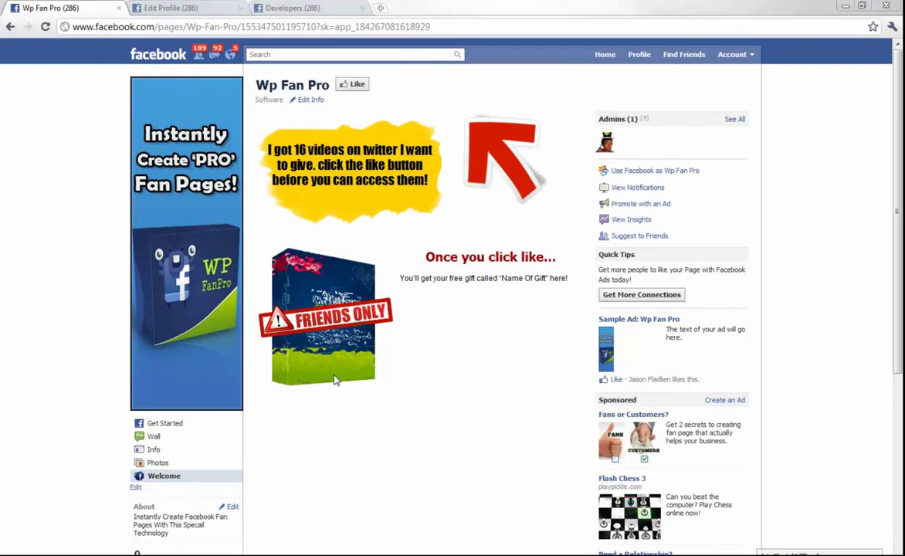
Like the Wp Fan Pro page from its Welcome tab to unlock the fan-only intro video.
left_click(193, 478)
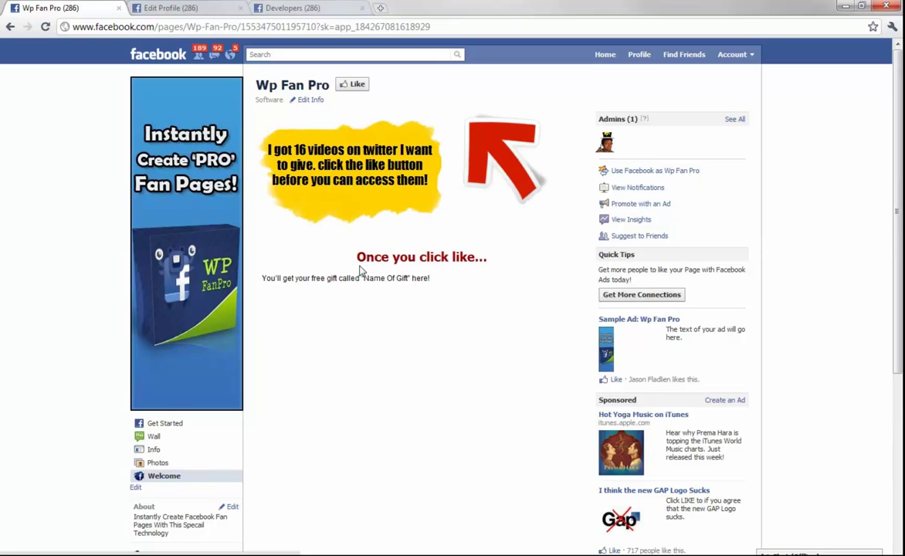
left_click(357, 85)
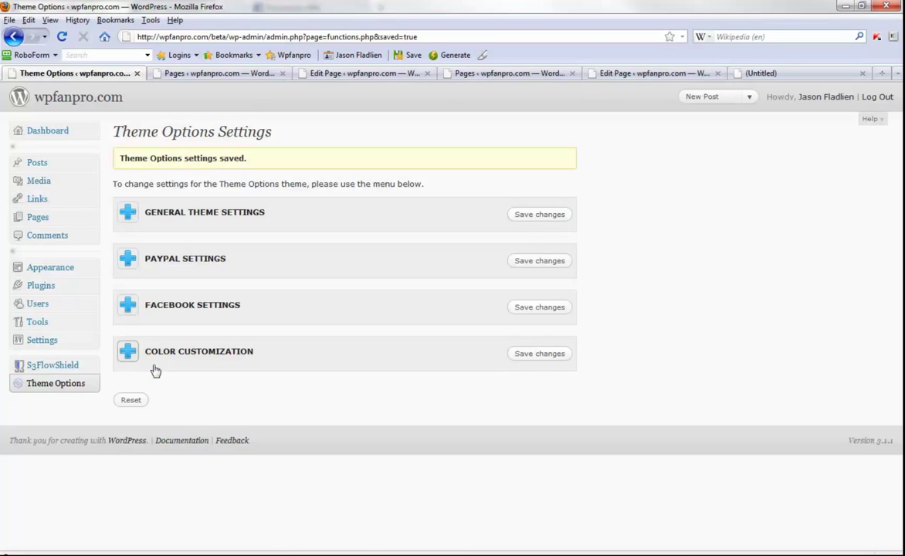
Expand Color Customization and keep the Product Page Button Colors set to blue.
left_click(131, 353)
scroll(714, 356, "down", 3)
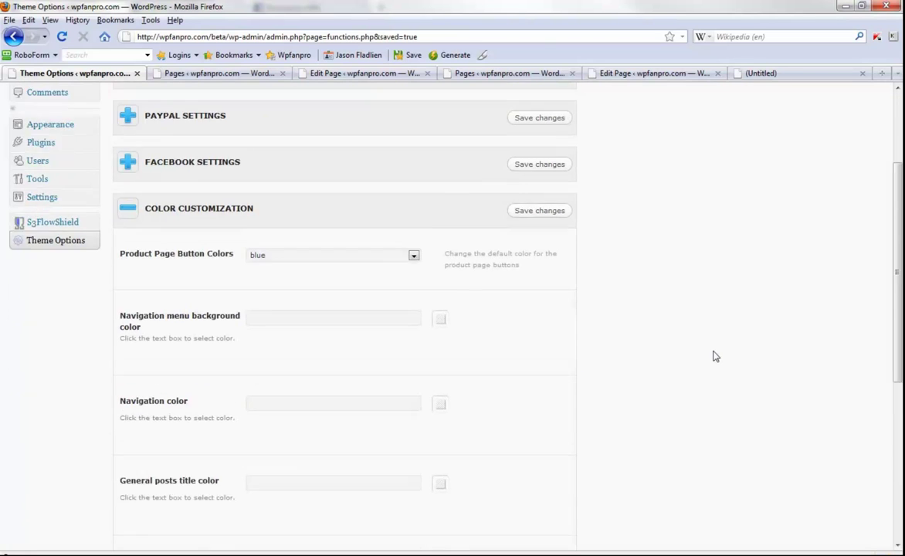
scroll(713, 356, "down", 3)
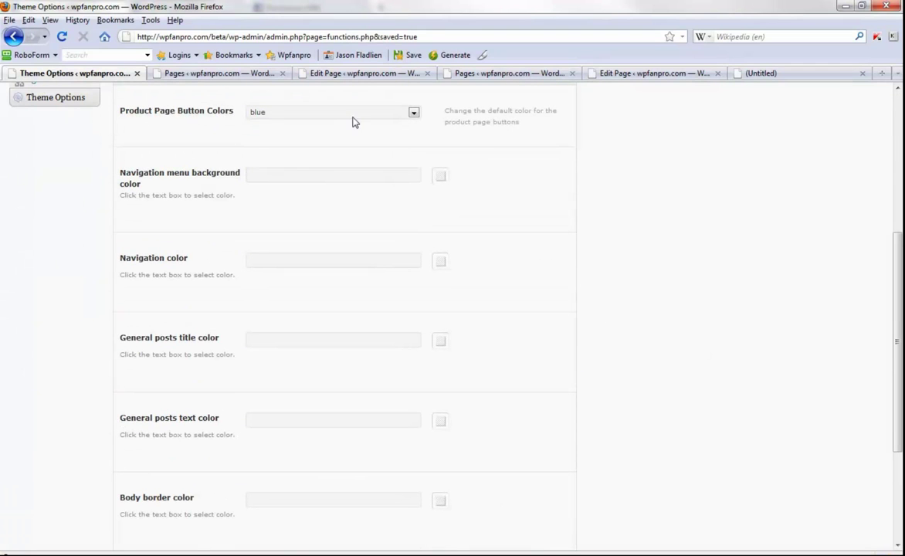
left_click(401, 118)
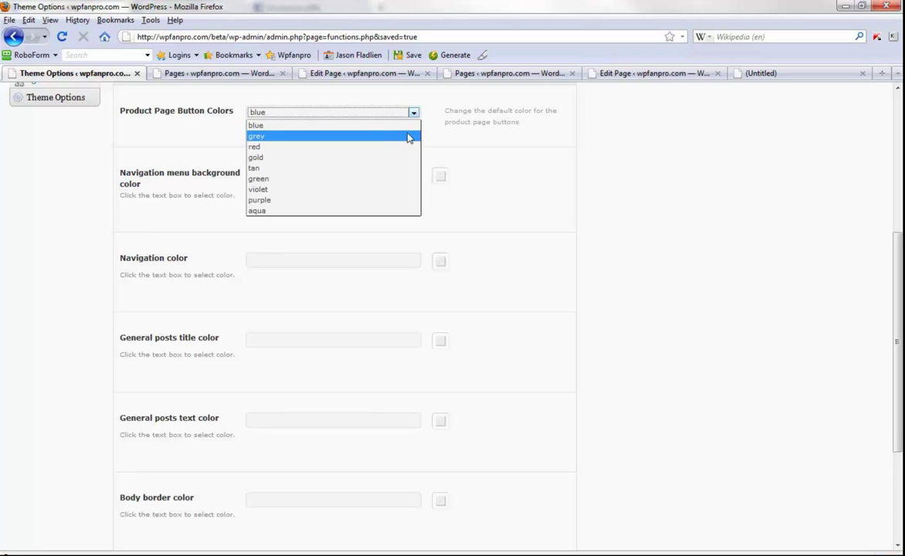
left_click(528, 128)
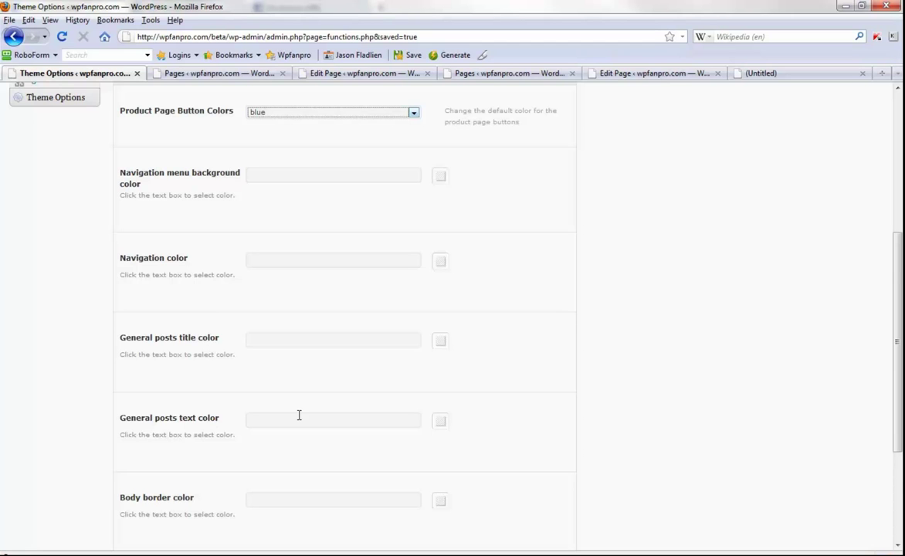
scroll(297, 417, "down", 2)
scroll(255, 446, "down", 2)
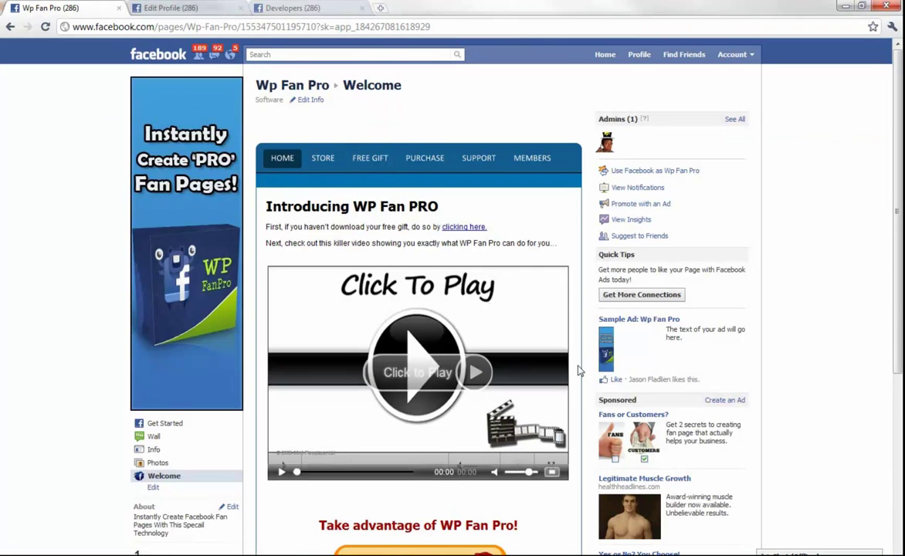
scroll(584, 365, "down", 4)
scroll(554, 423, "up", 3)
scroll(545, 430, "up", 1)
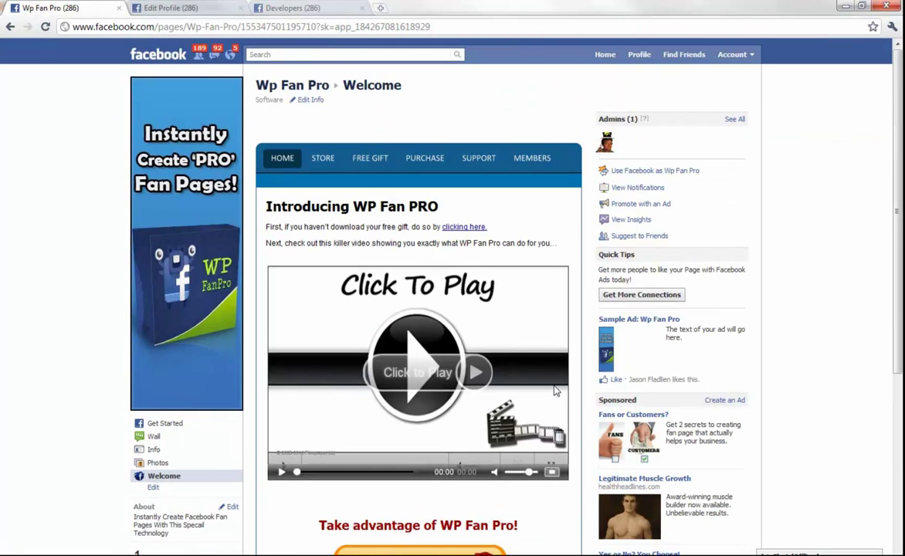